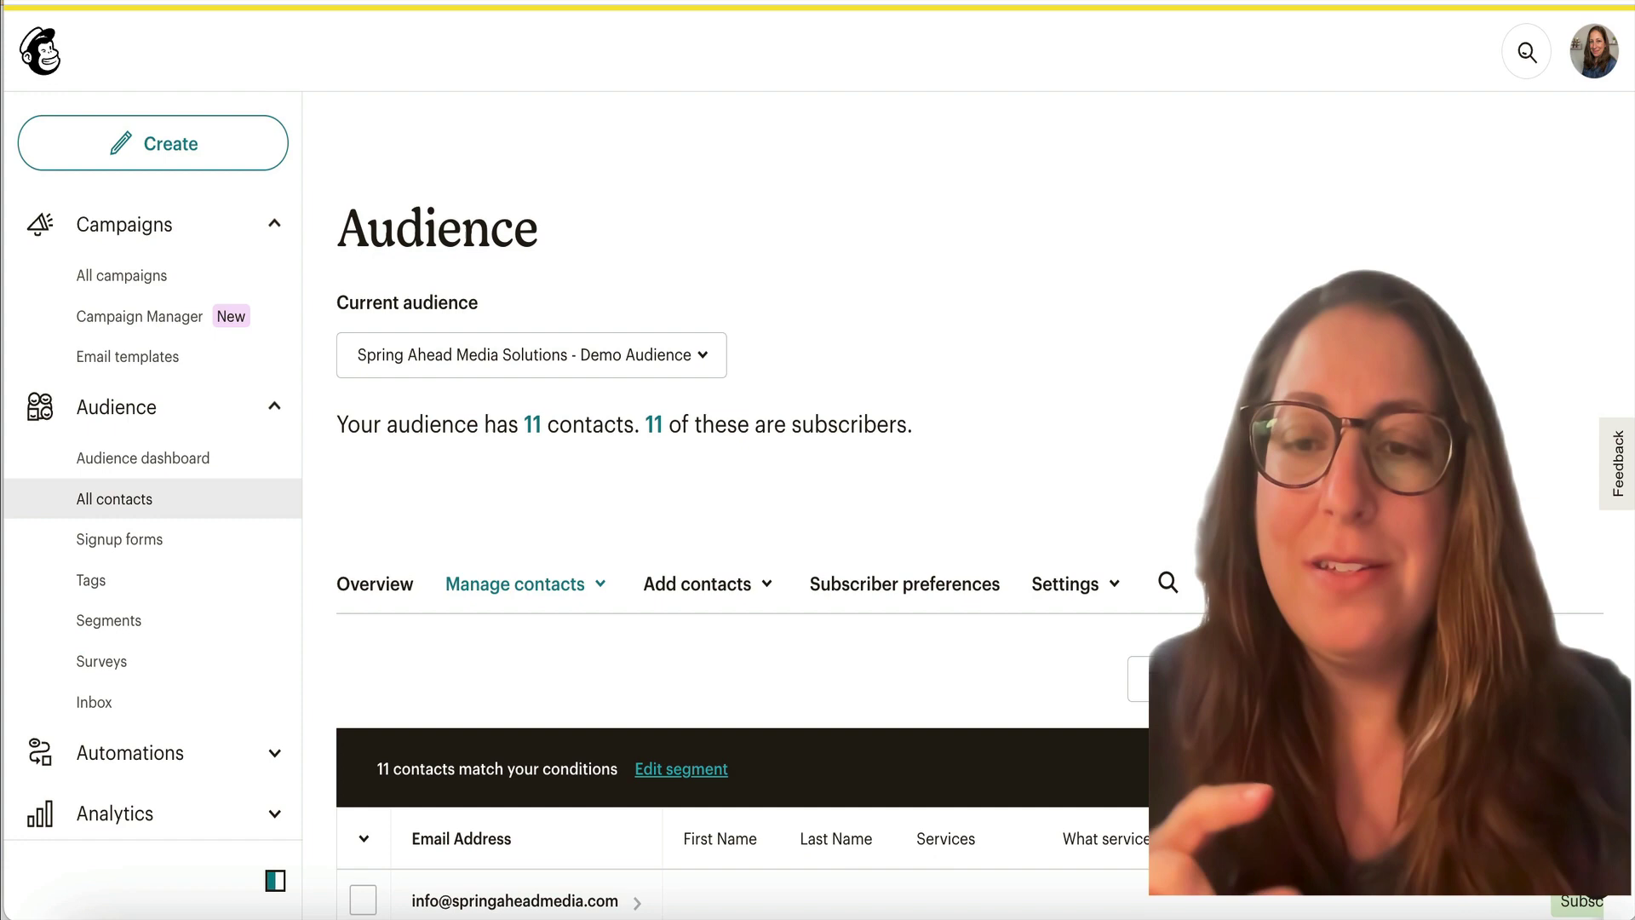
# Subscribe the saved email address with +2 added before the @ on the landing page form.
pyautogui.scroll(-3, 1111, 451)
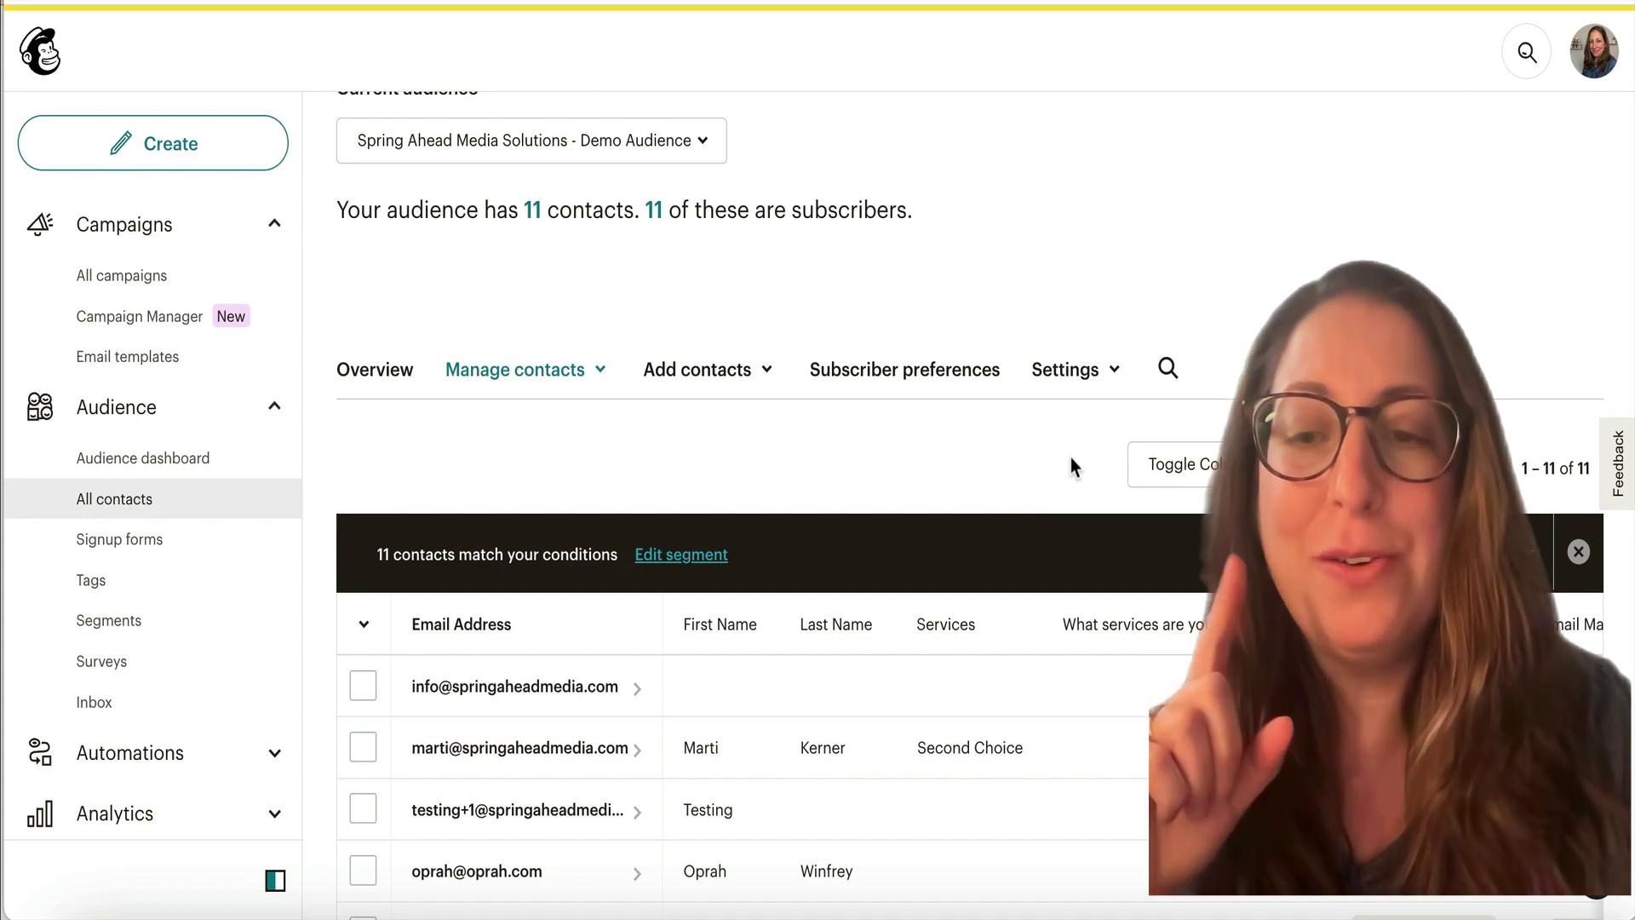
pyautogui.scroll(3, 1071, 457)
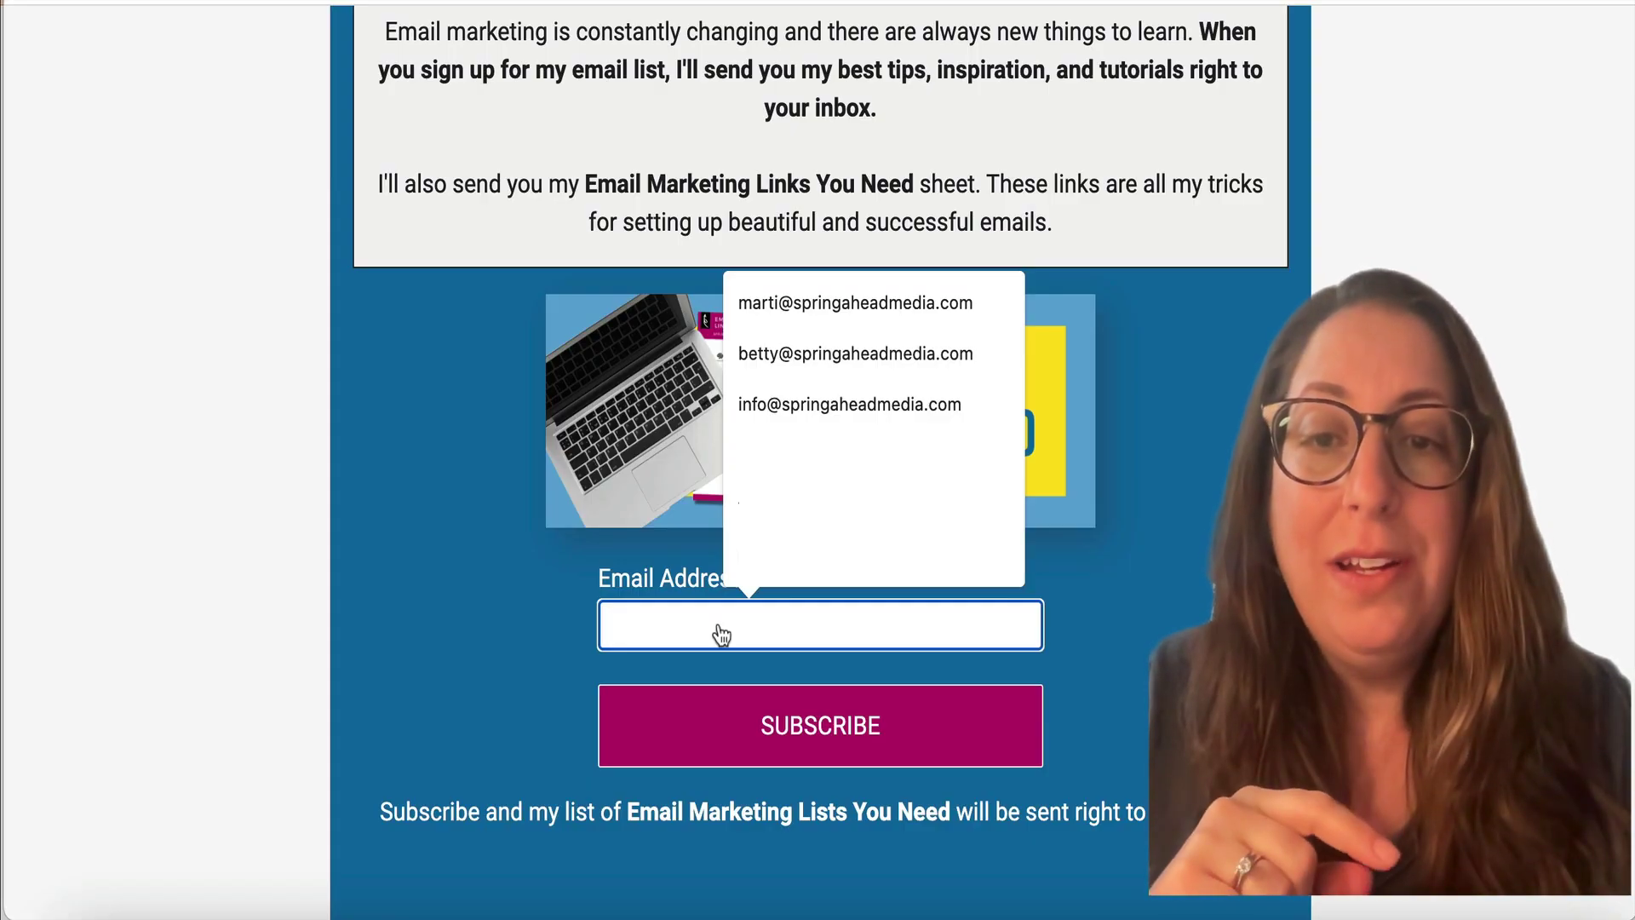
pyautogui.click(789, 403)
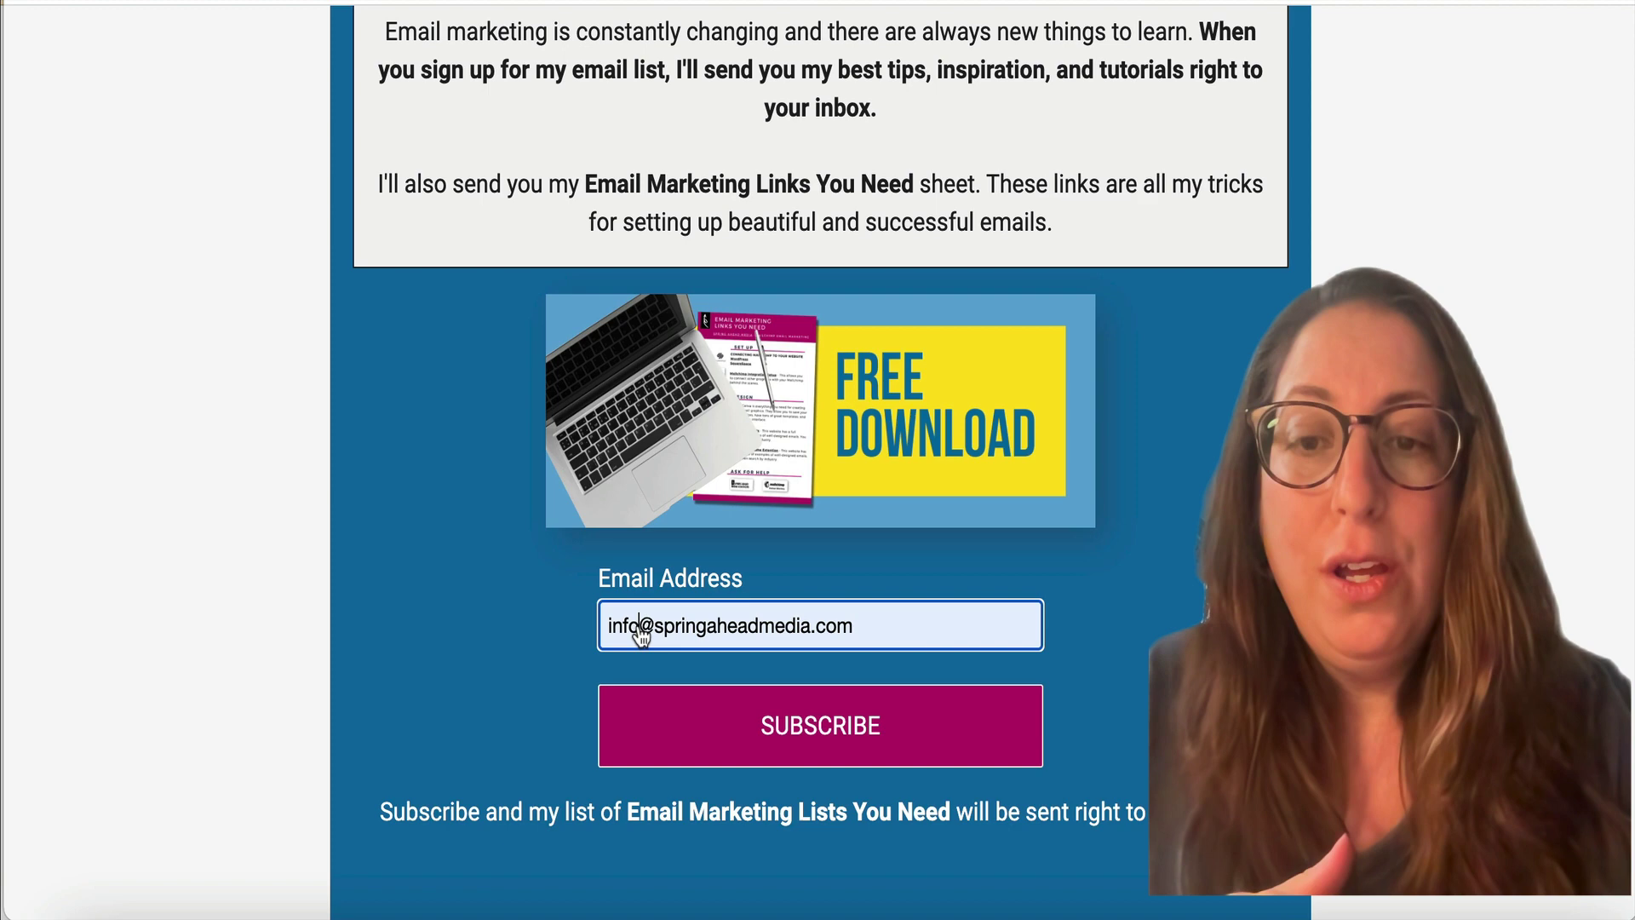
pyautogui.write('+')
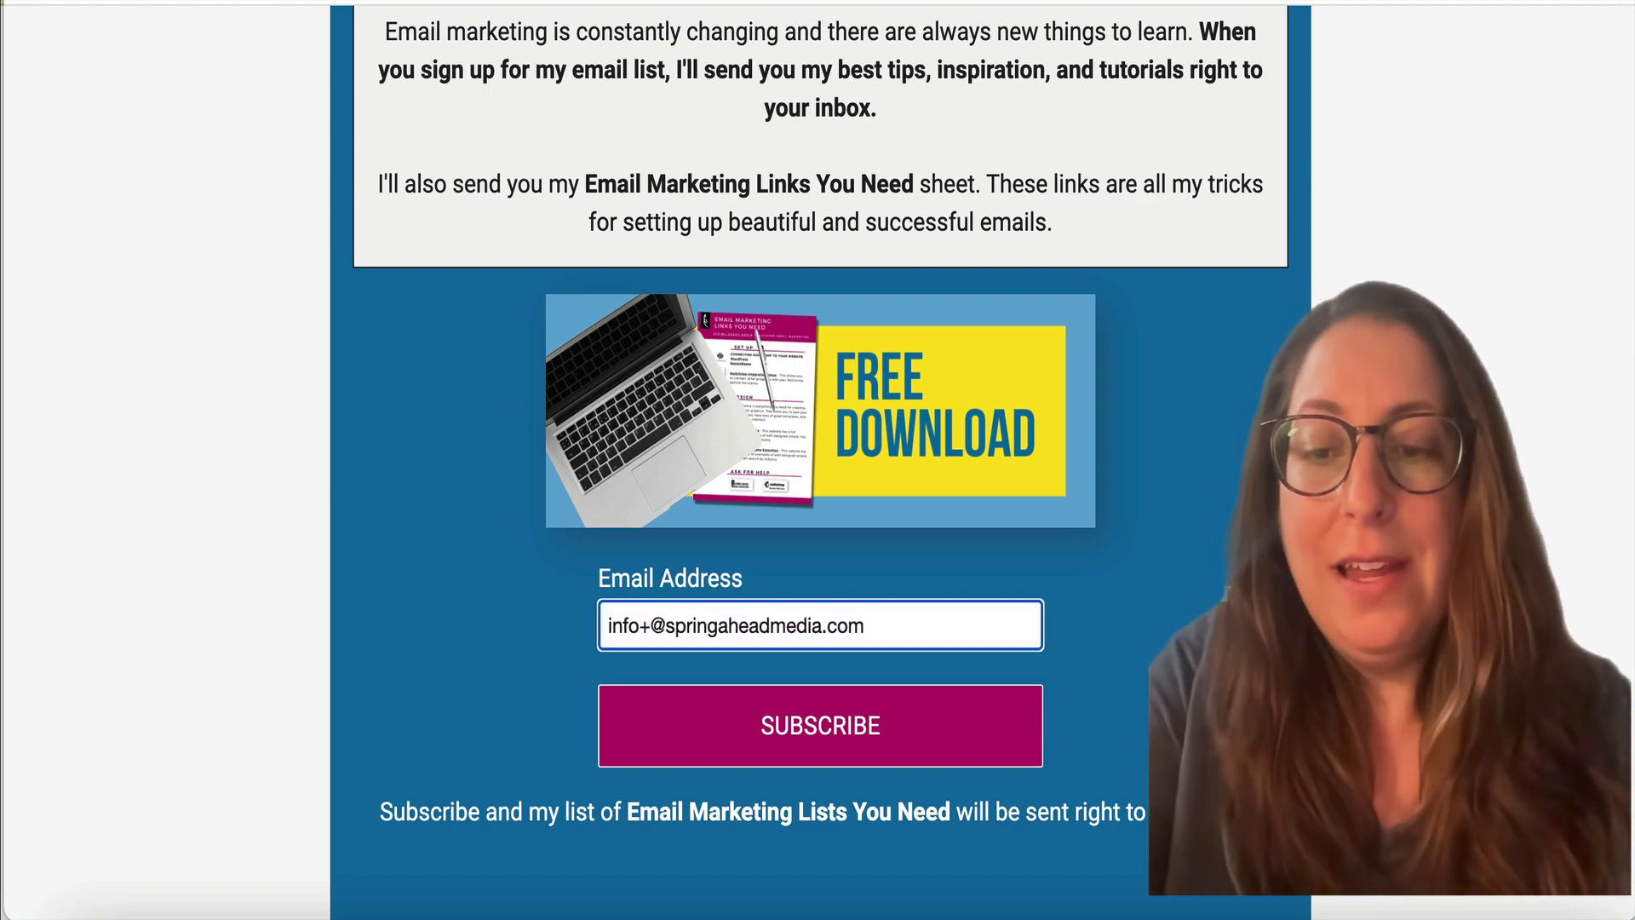
pyautogui.write('2')
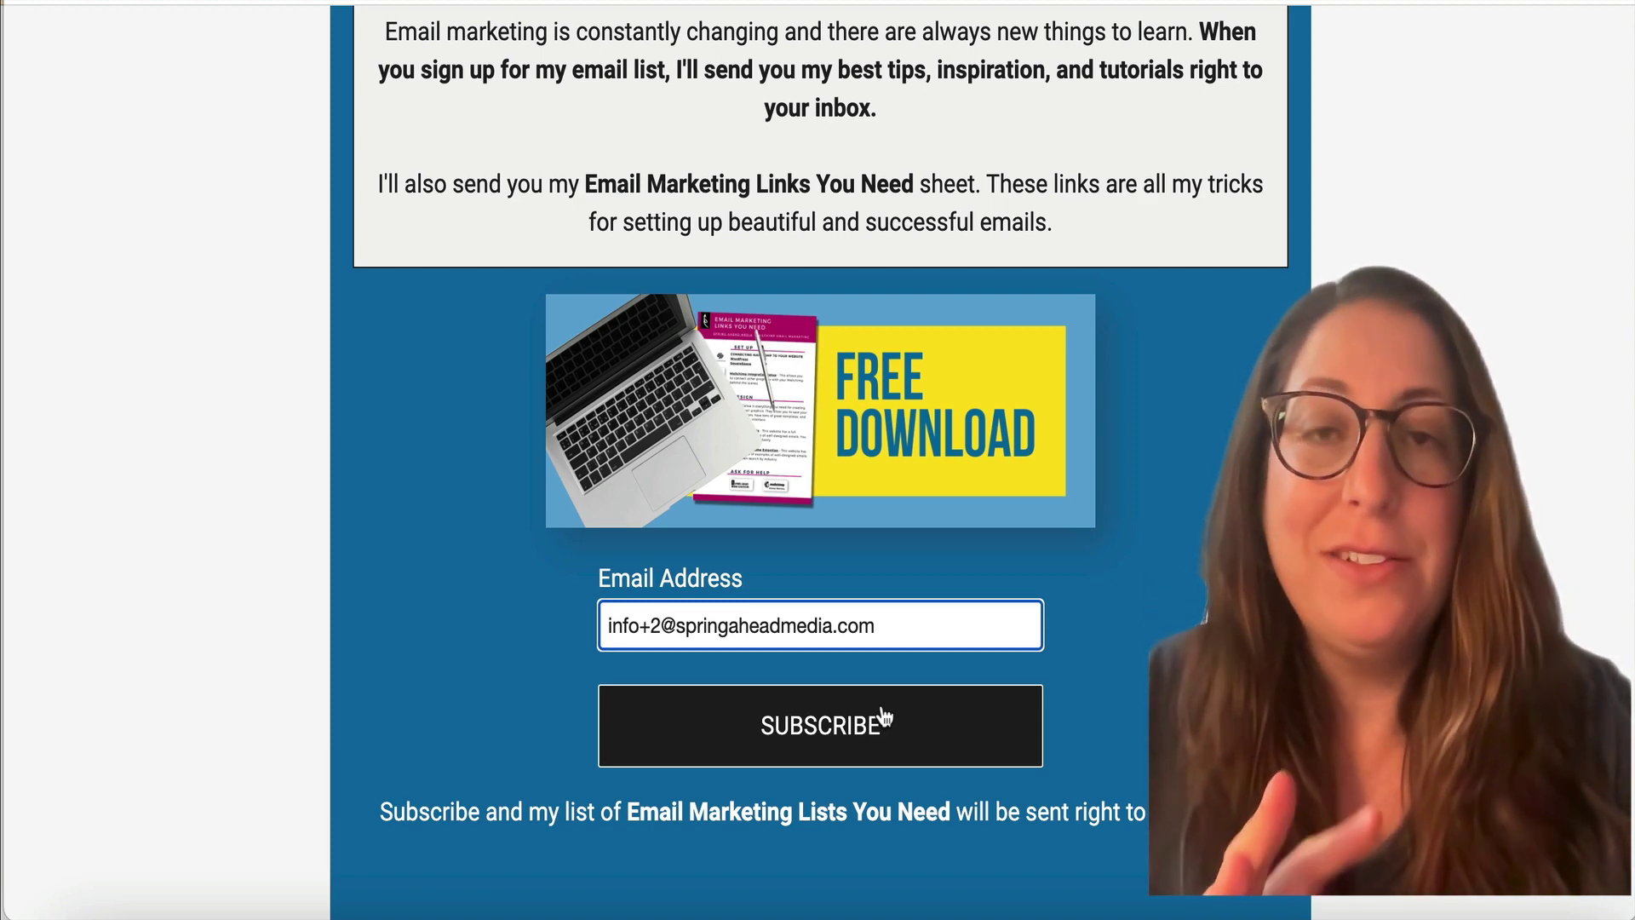
pyautogui.click(657, 635)
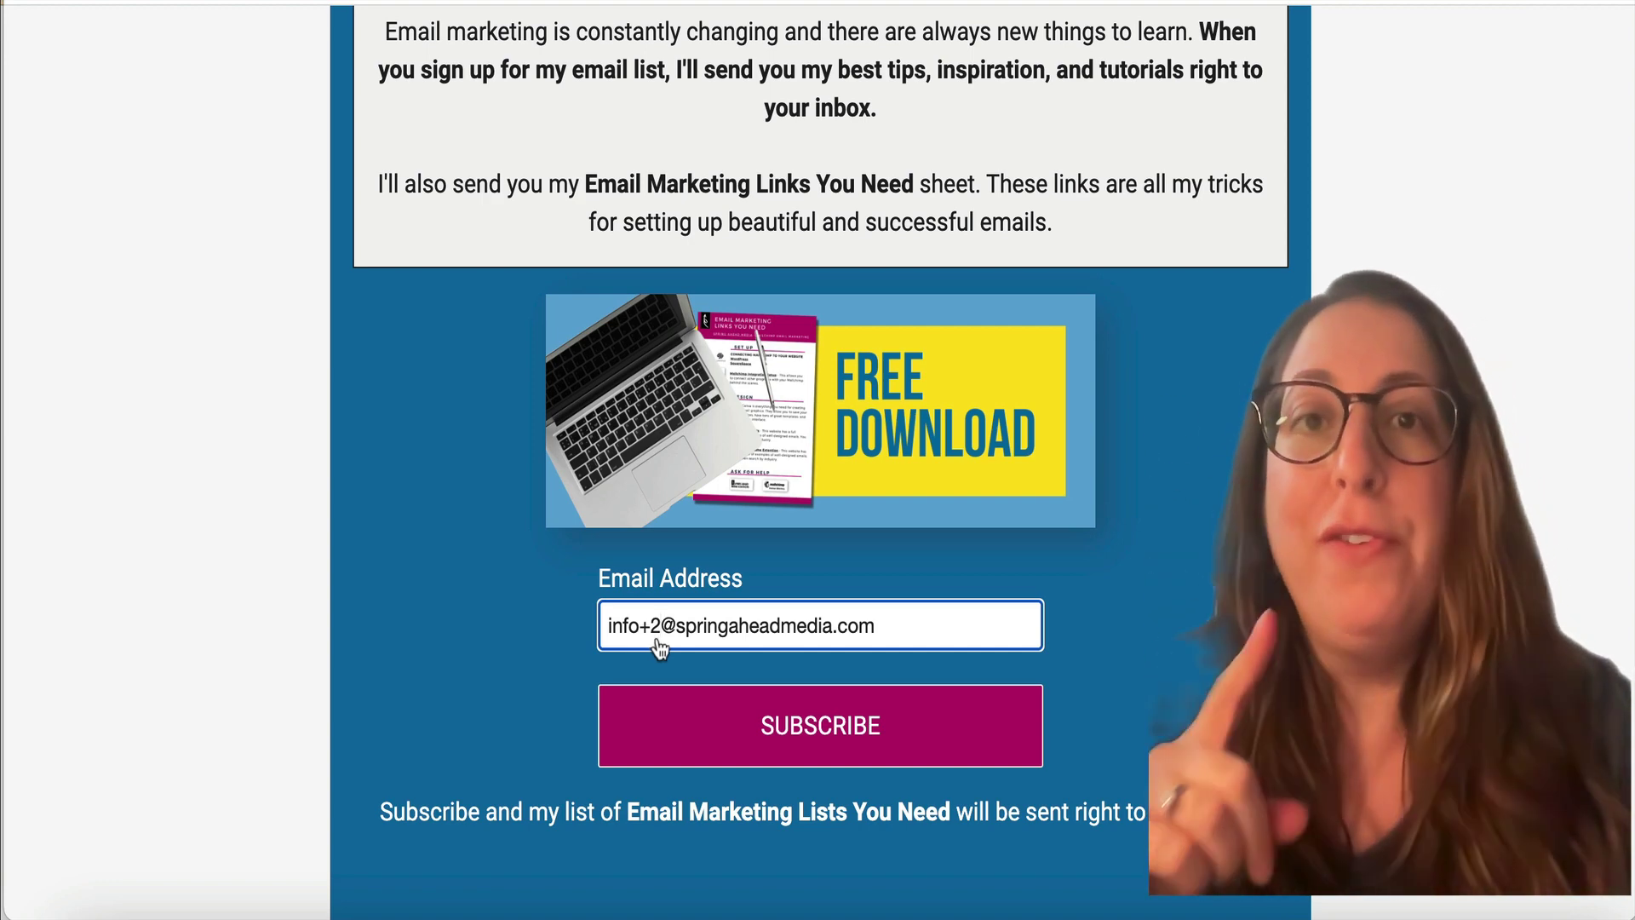
pyautogui.click(722, 738)
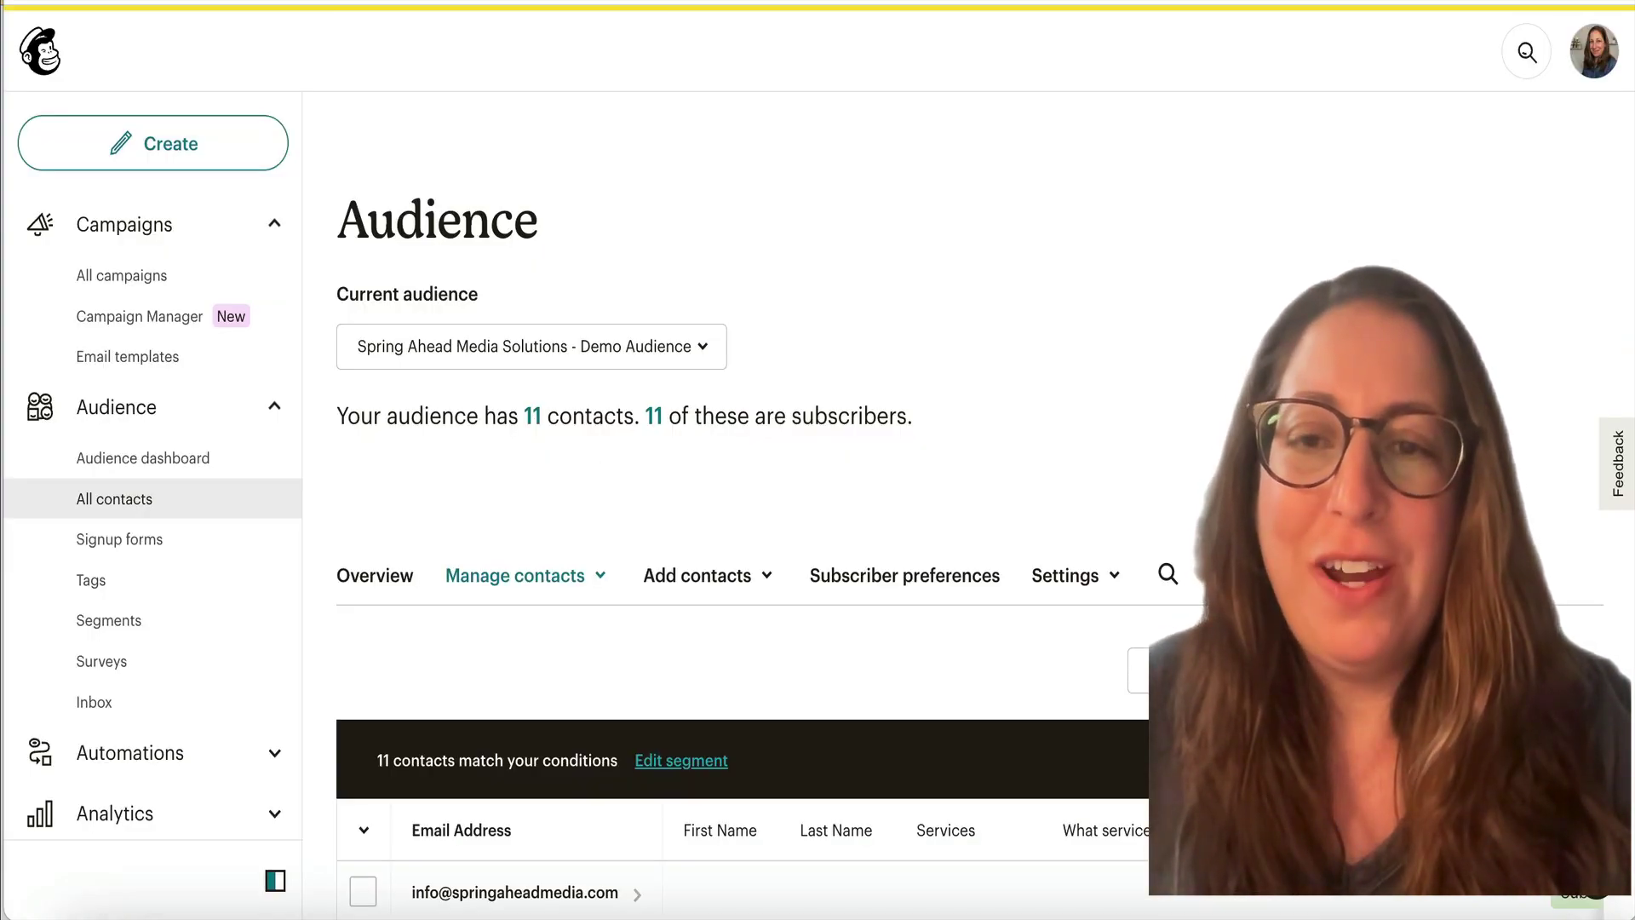
# Reload All contacts and scroll the table to check the new plus-addressed subscriber among 12 contacts.
pyautogui.hotkey('ctrl', 'r')
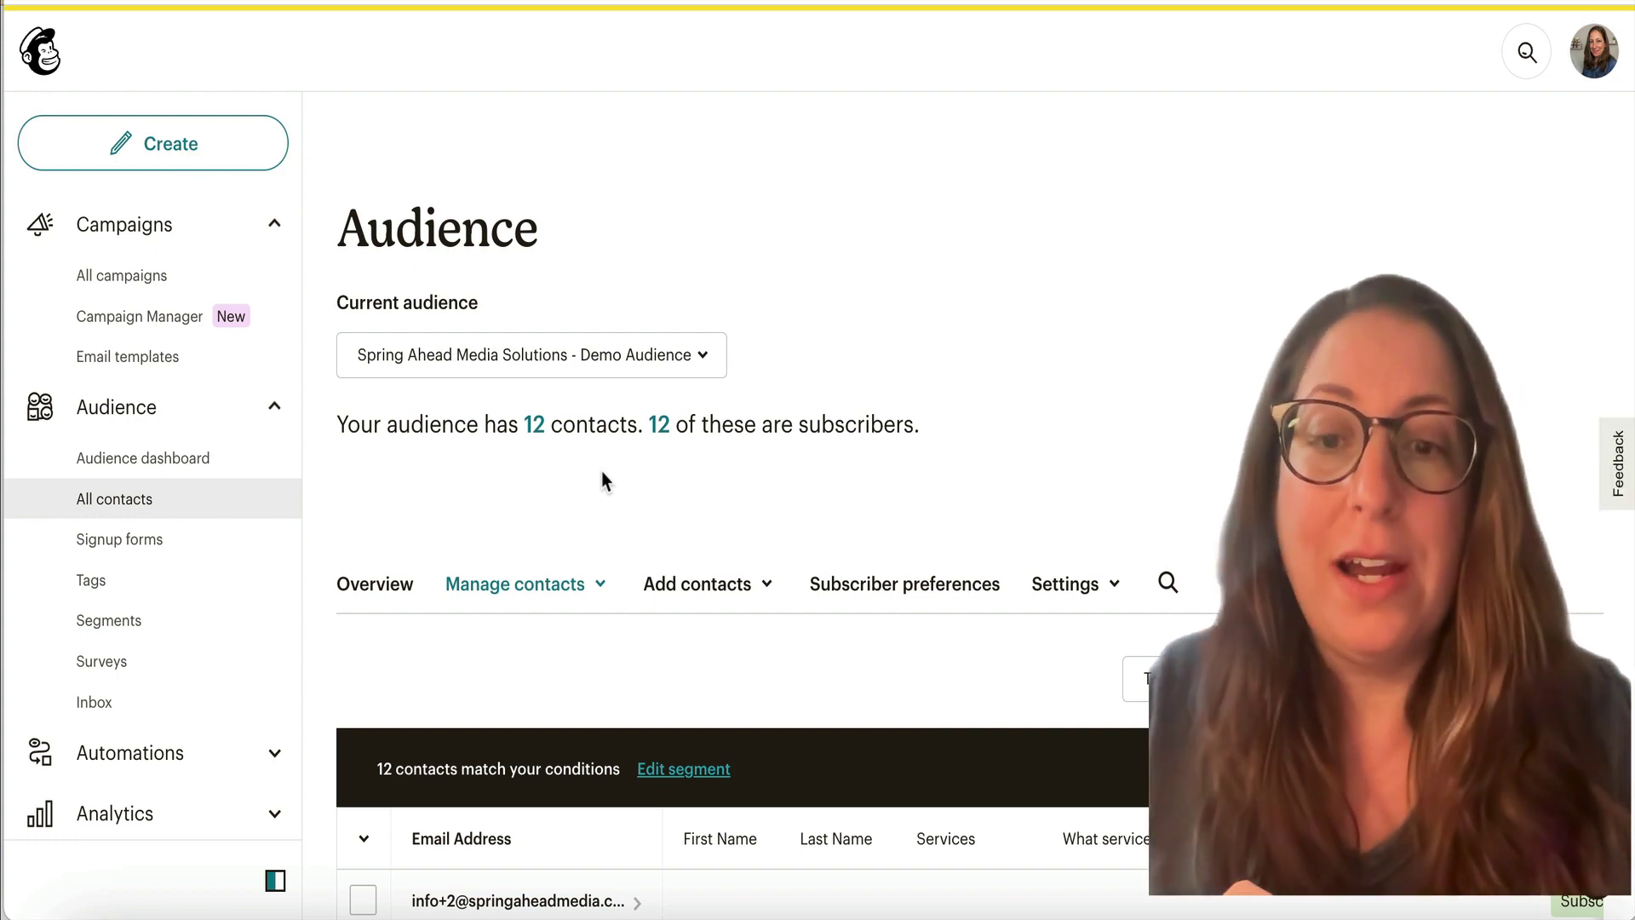
pyautogui.scroll(-1, 601, 472)
pyautogui.scroll(-3, 601, 472)
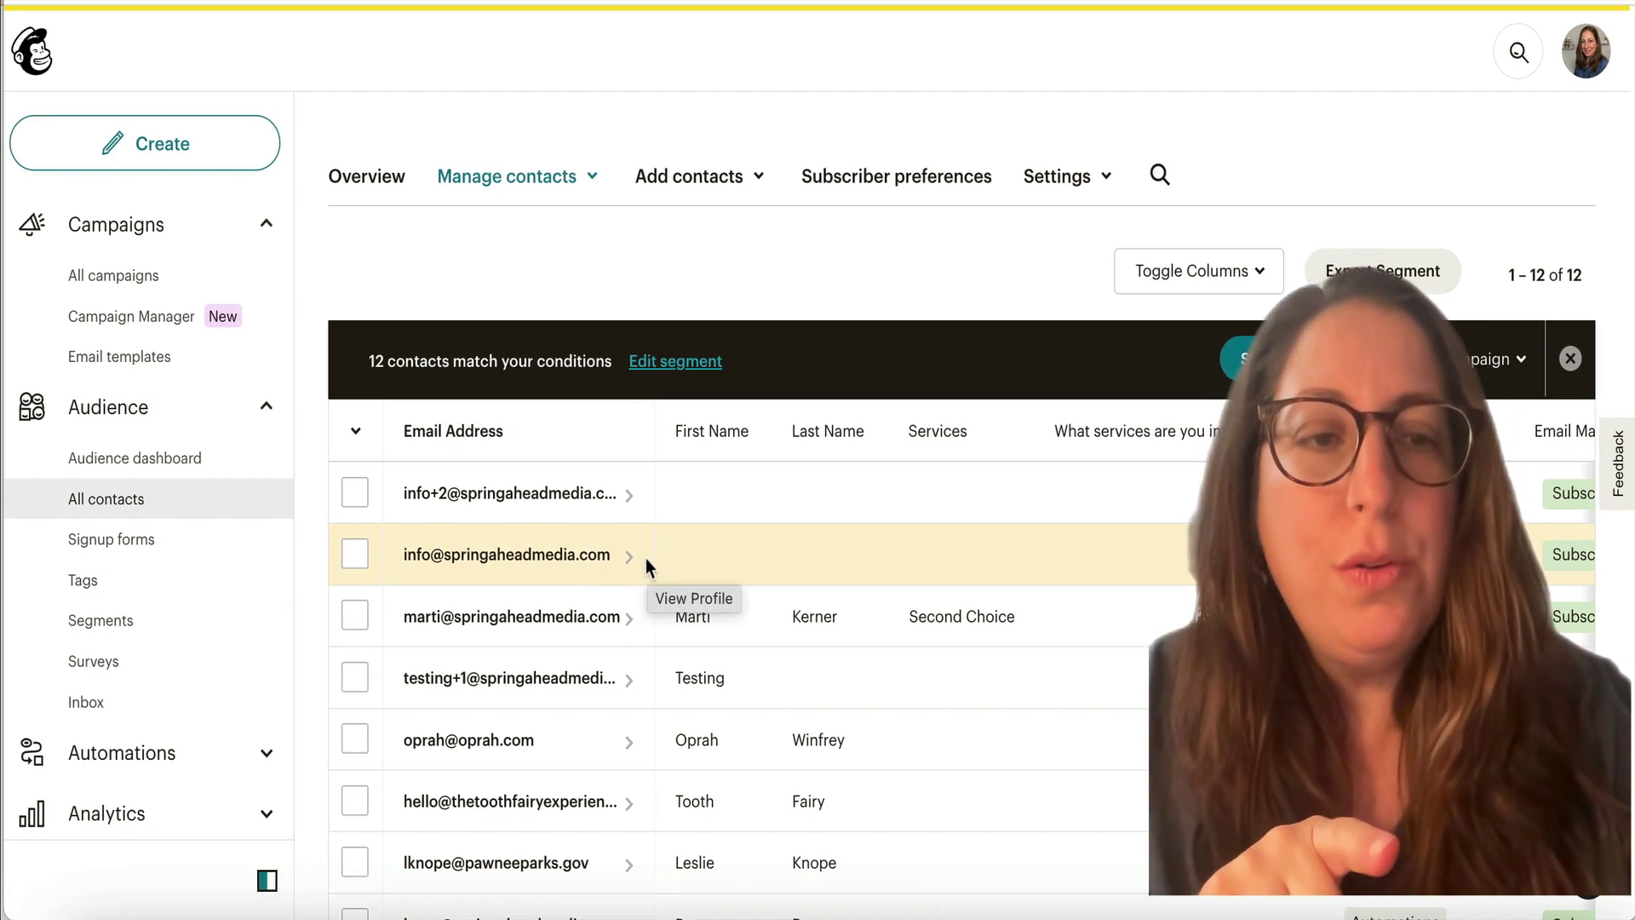
pyautogui.hscroll(10, 878, 582)
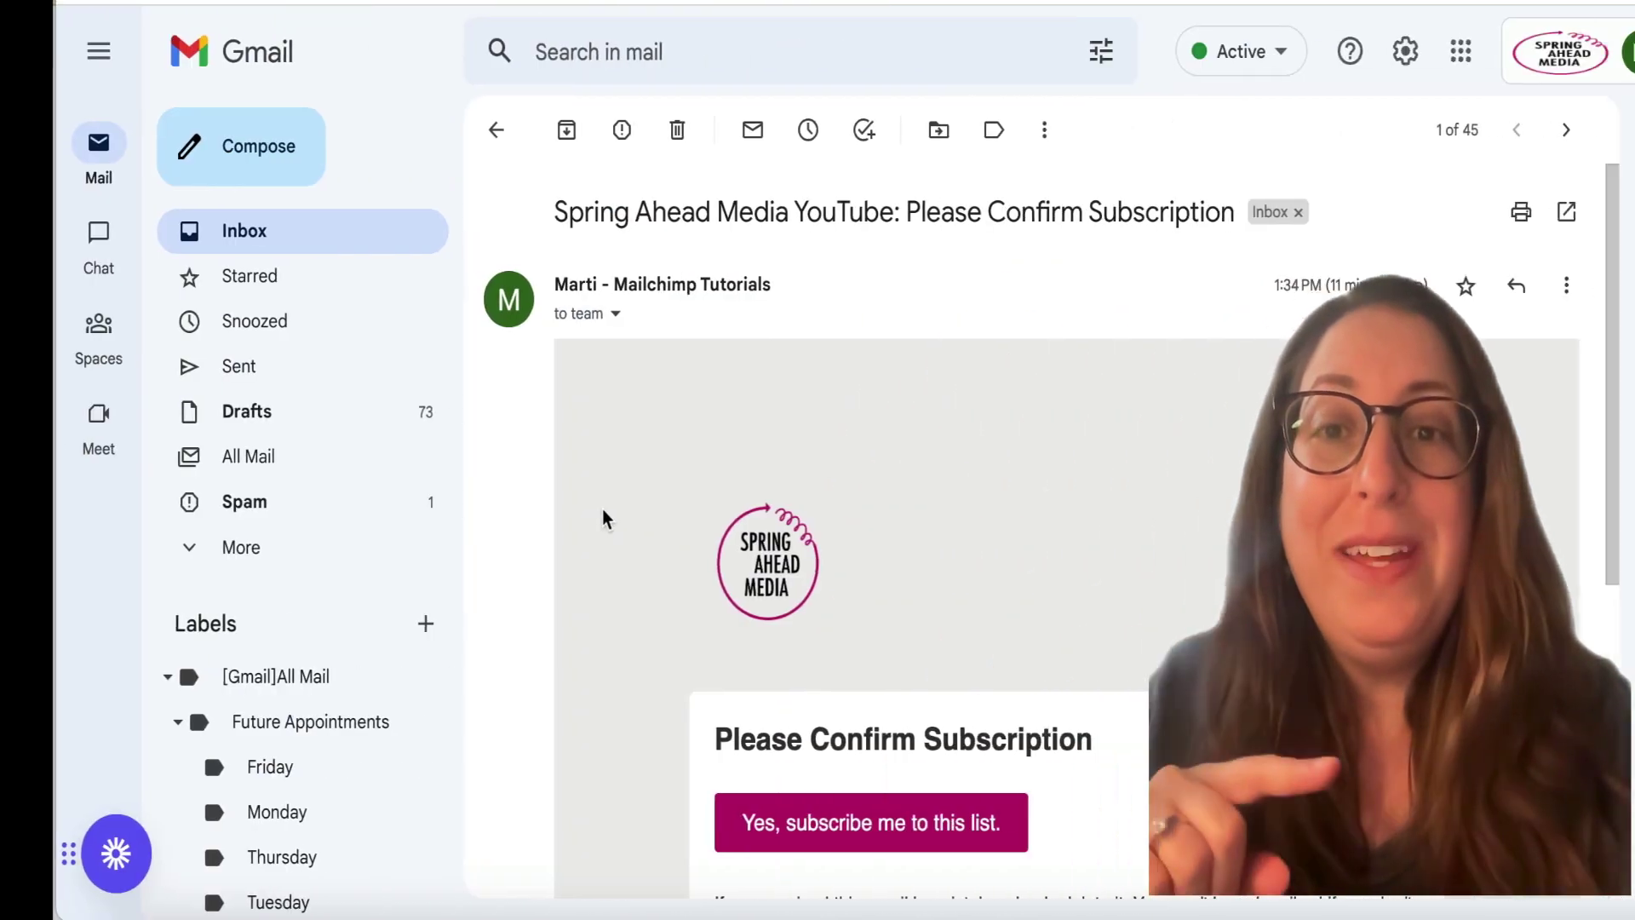
pyautogui.scroll(-4, 602, 520)
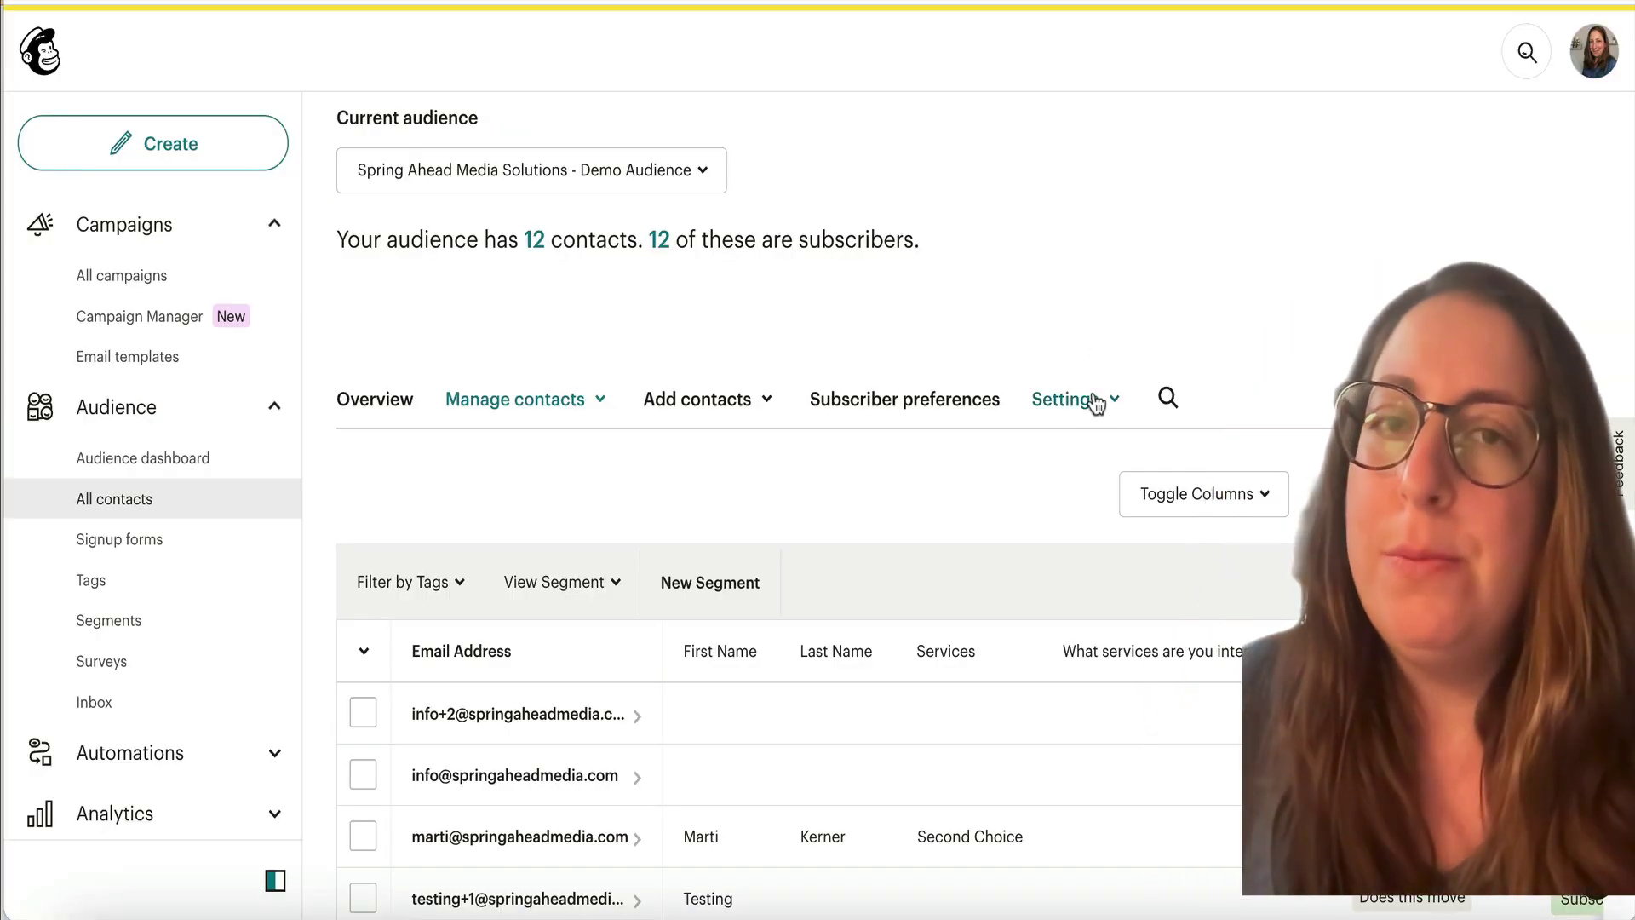
# Tick Enable double opt-in in the audience's name and defaults form settings.
pyautogui.click(1096, 403)
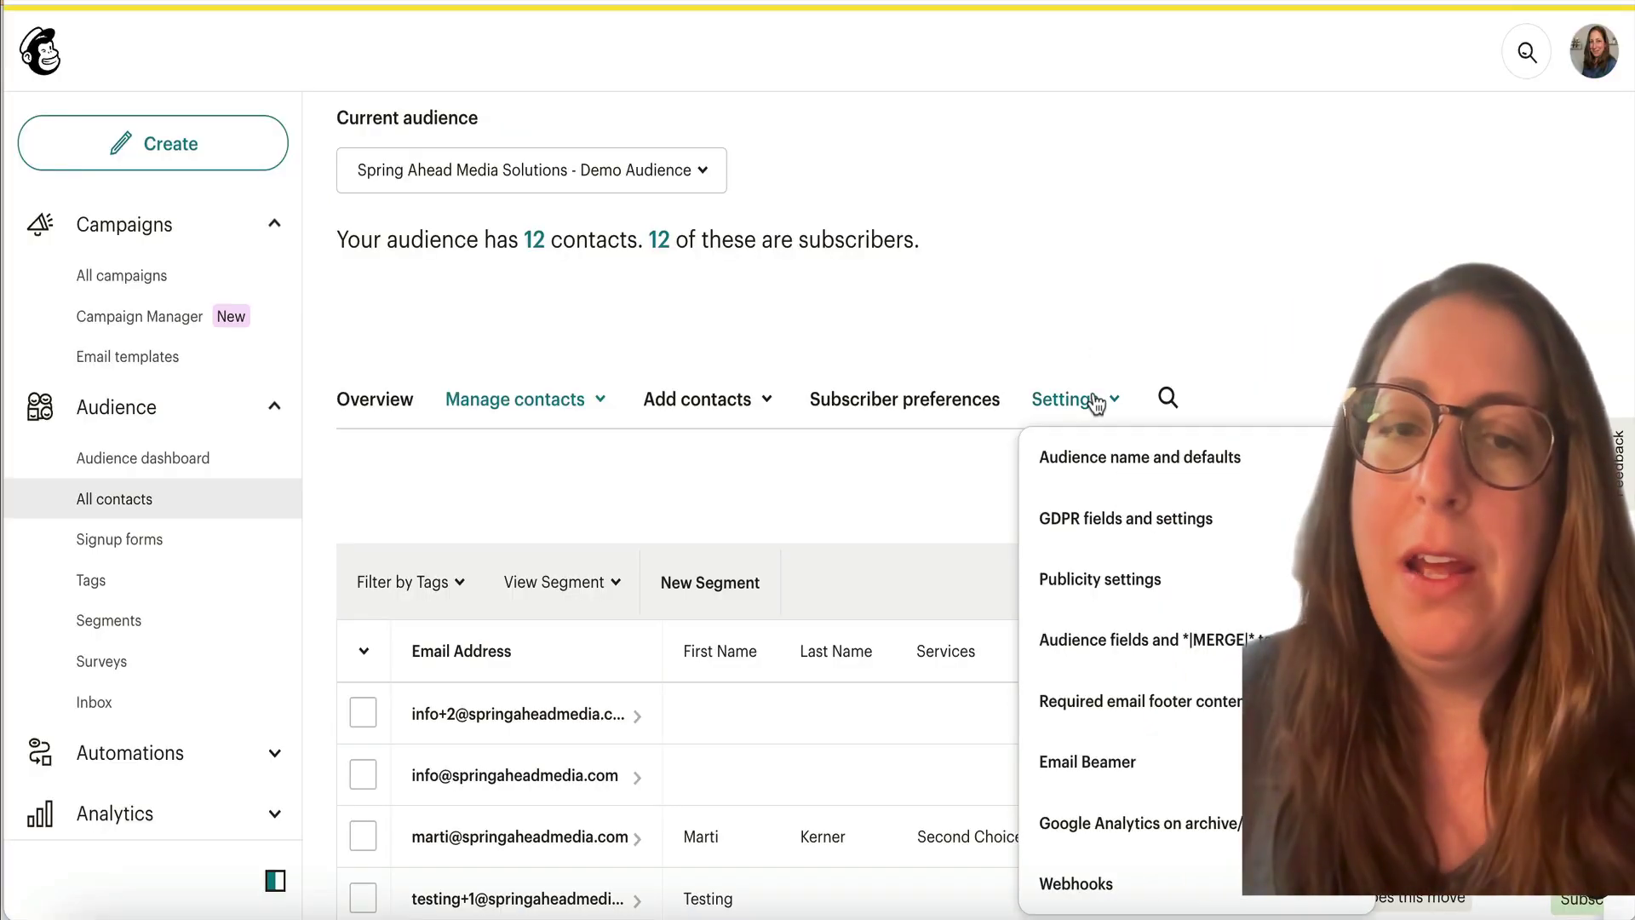
pyautogui.click(1101, 464)
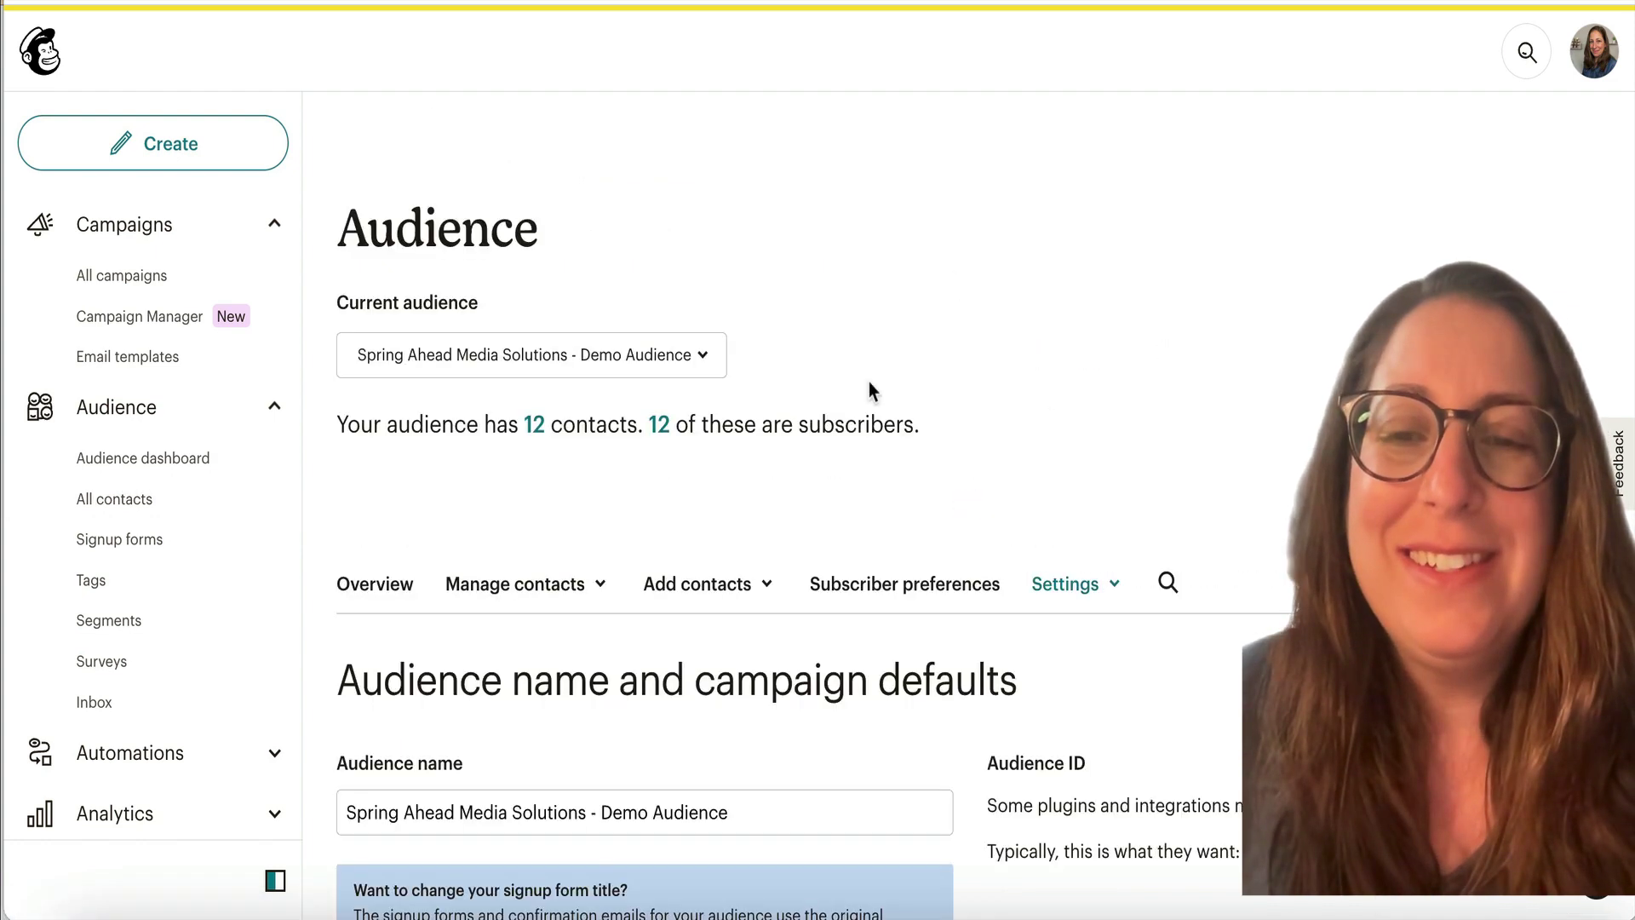
pyautogui.scroll(-8, 869, 392)
pyautogui.click(453, 511)
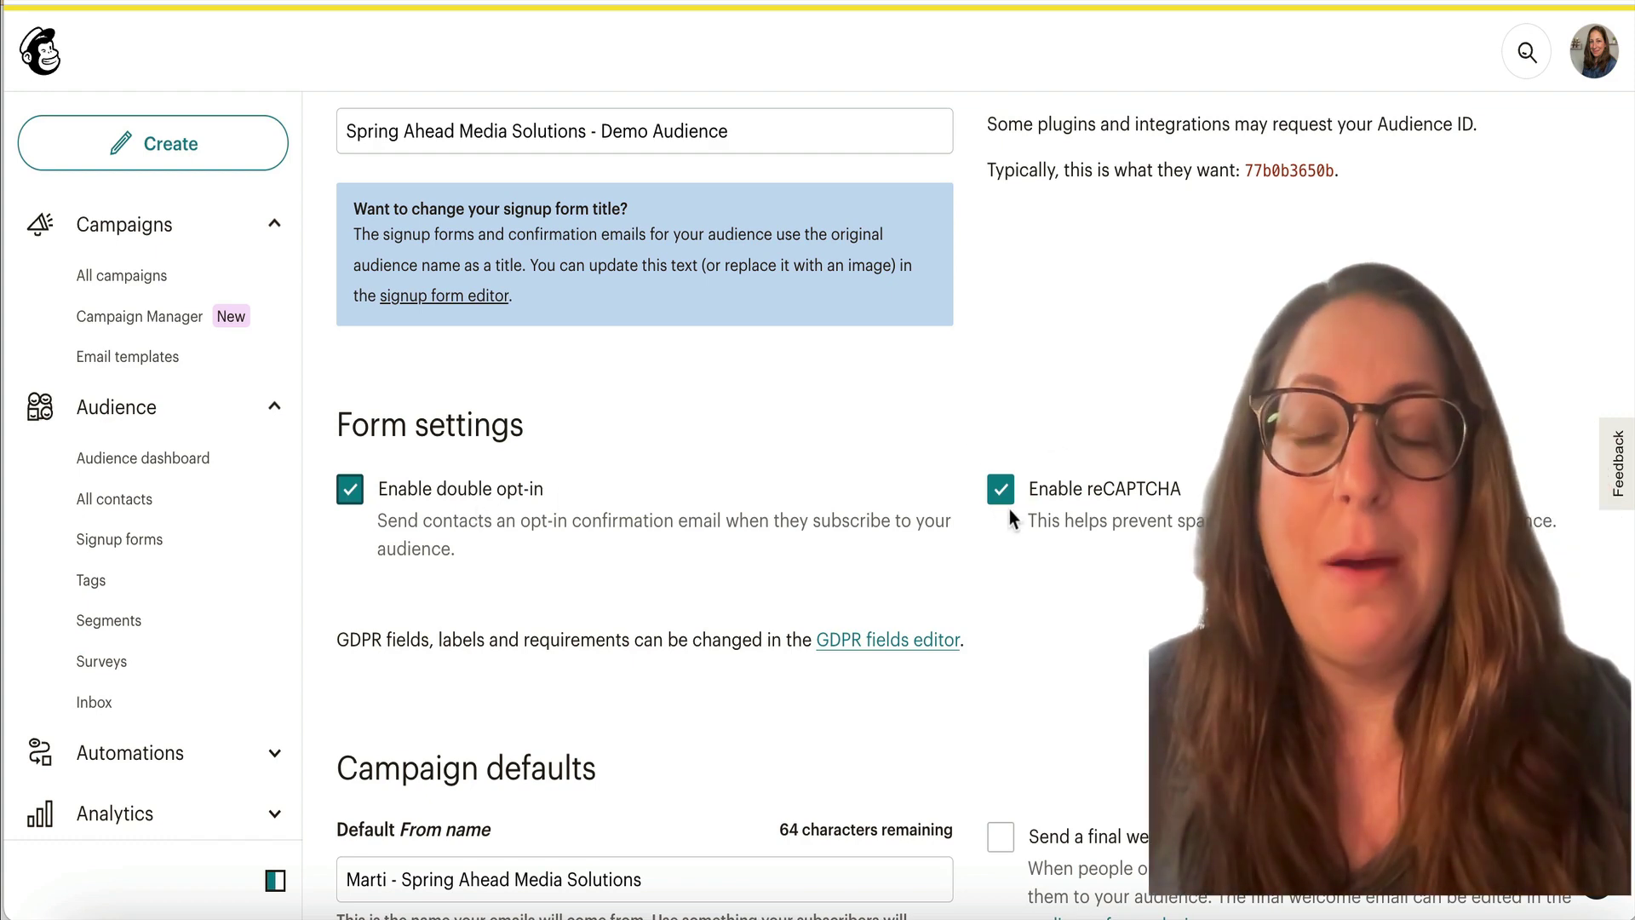
pyautogui.scroll(6, 1009, 506)
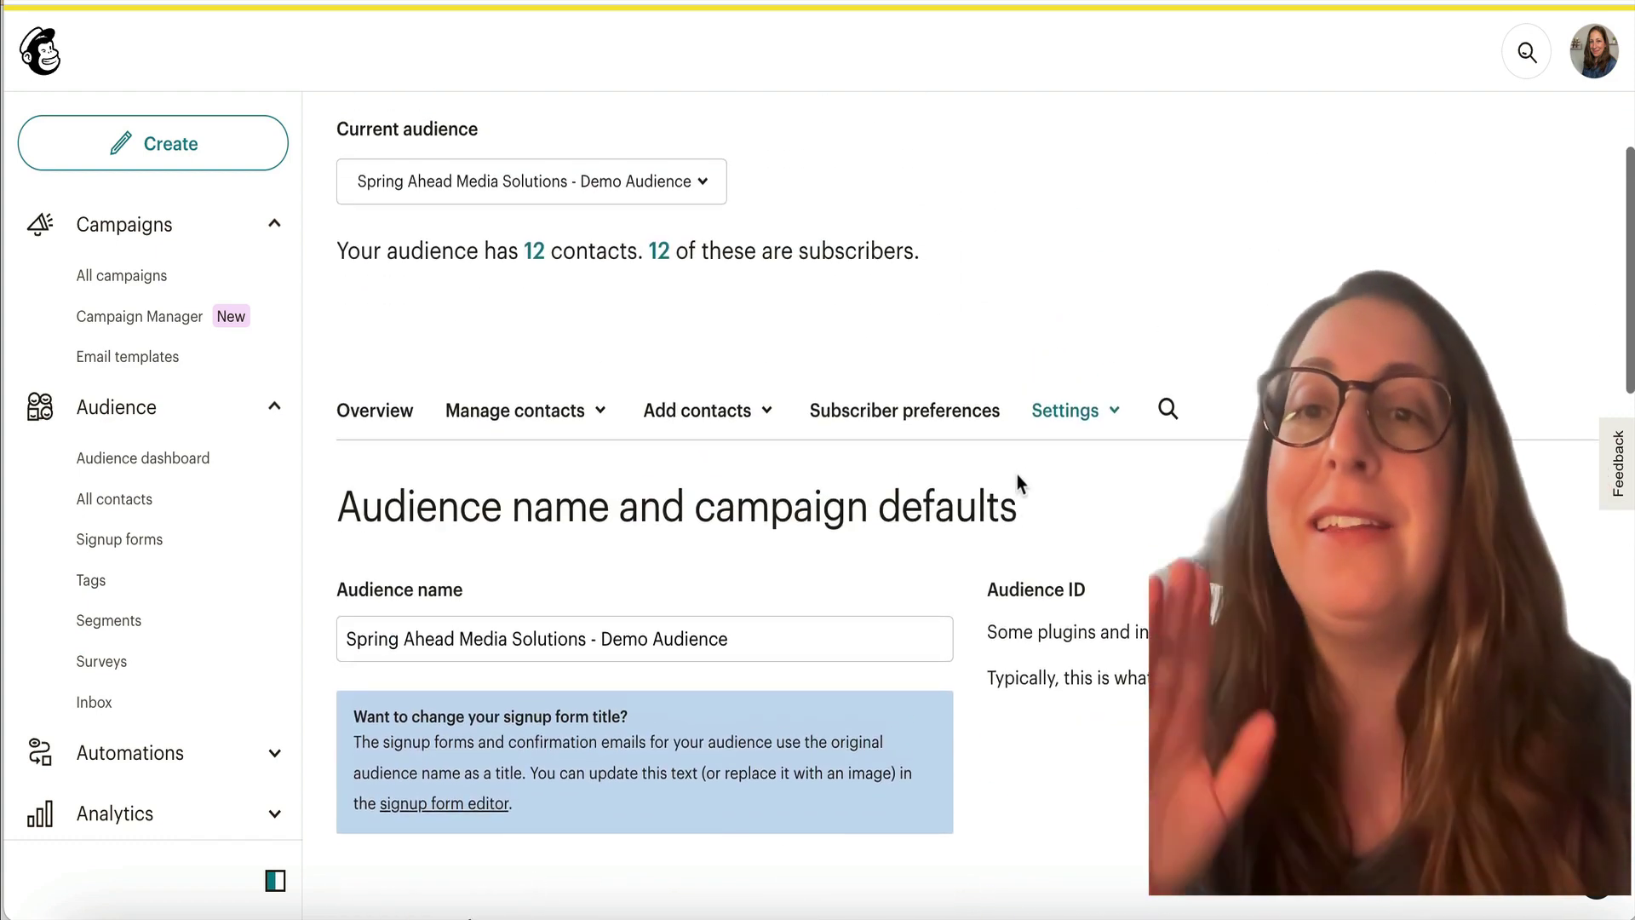
pyautogui.scroll(1, 1017, 474)
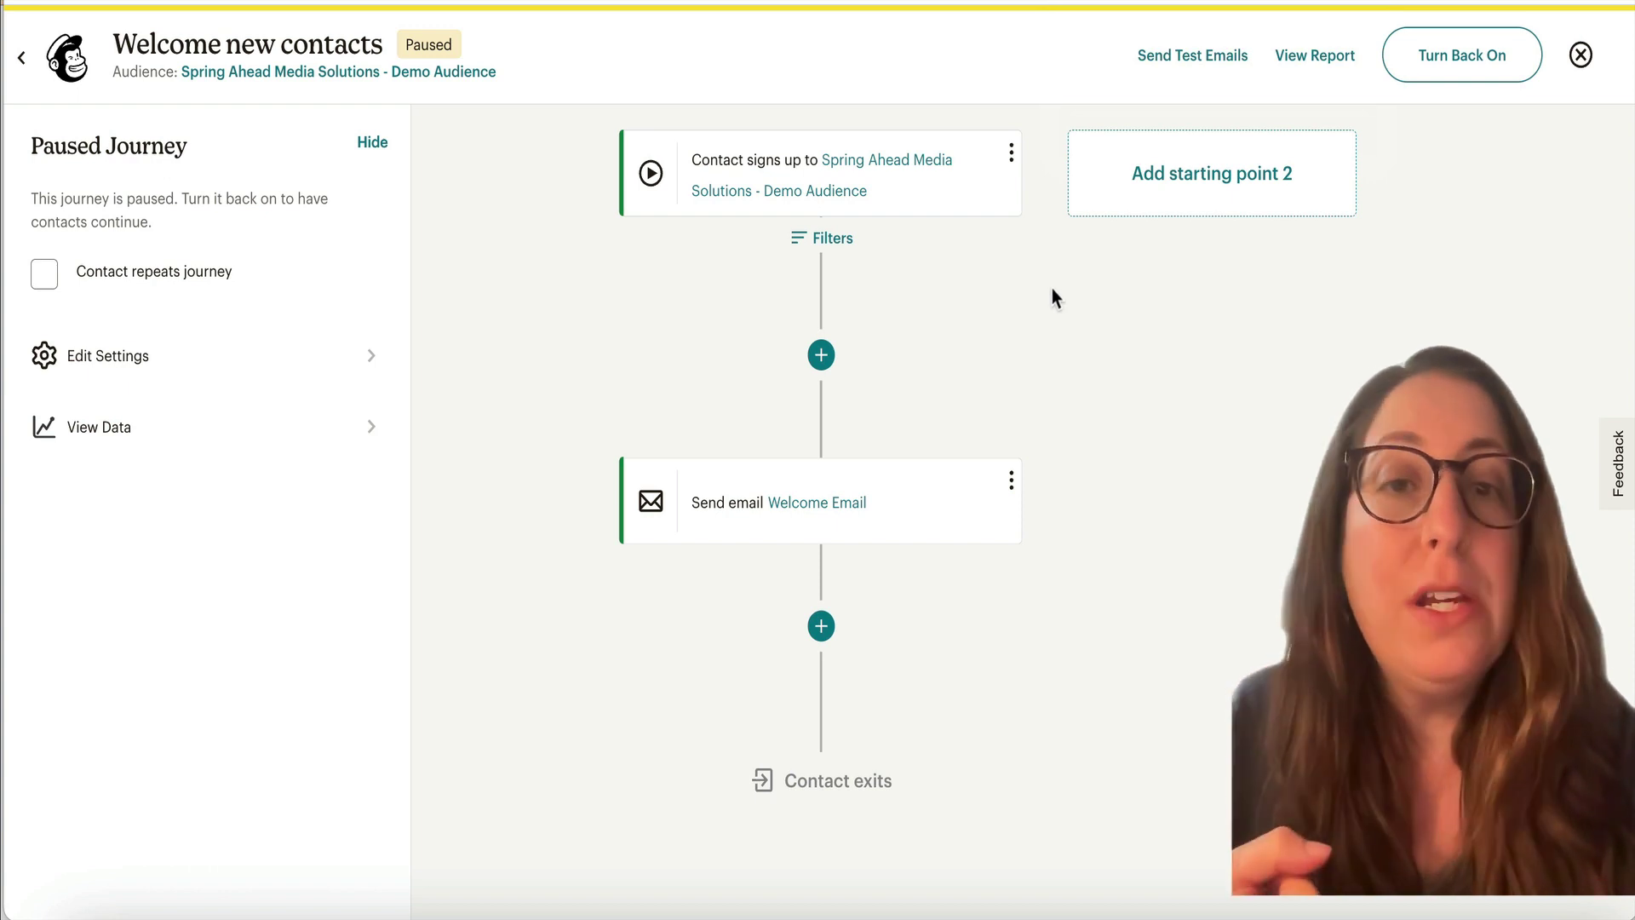
# Change the starting point trigger to Signs up, include imported contacts, and save it.
pyautogui.click(1012, 157)
pyautogui.click(1036, 215)
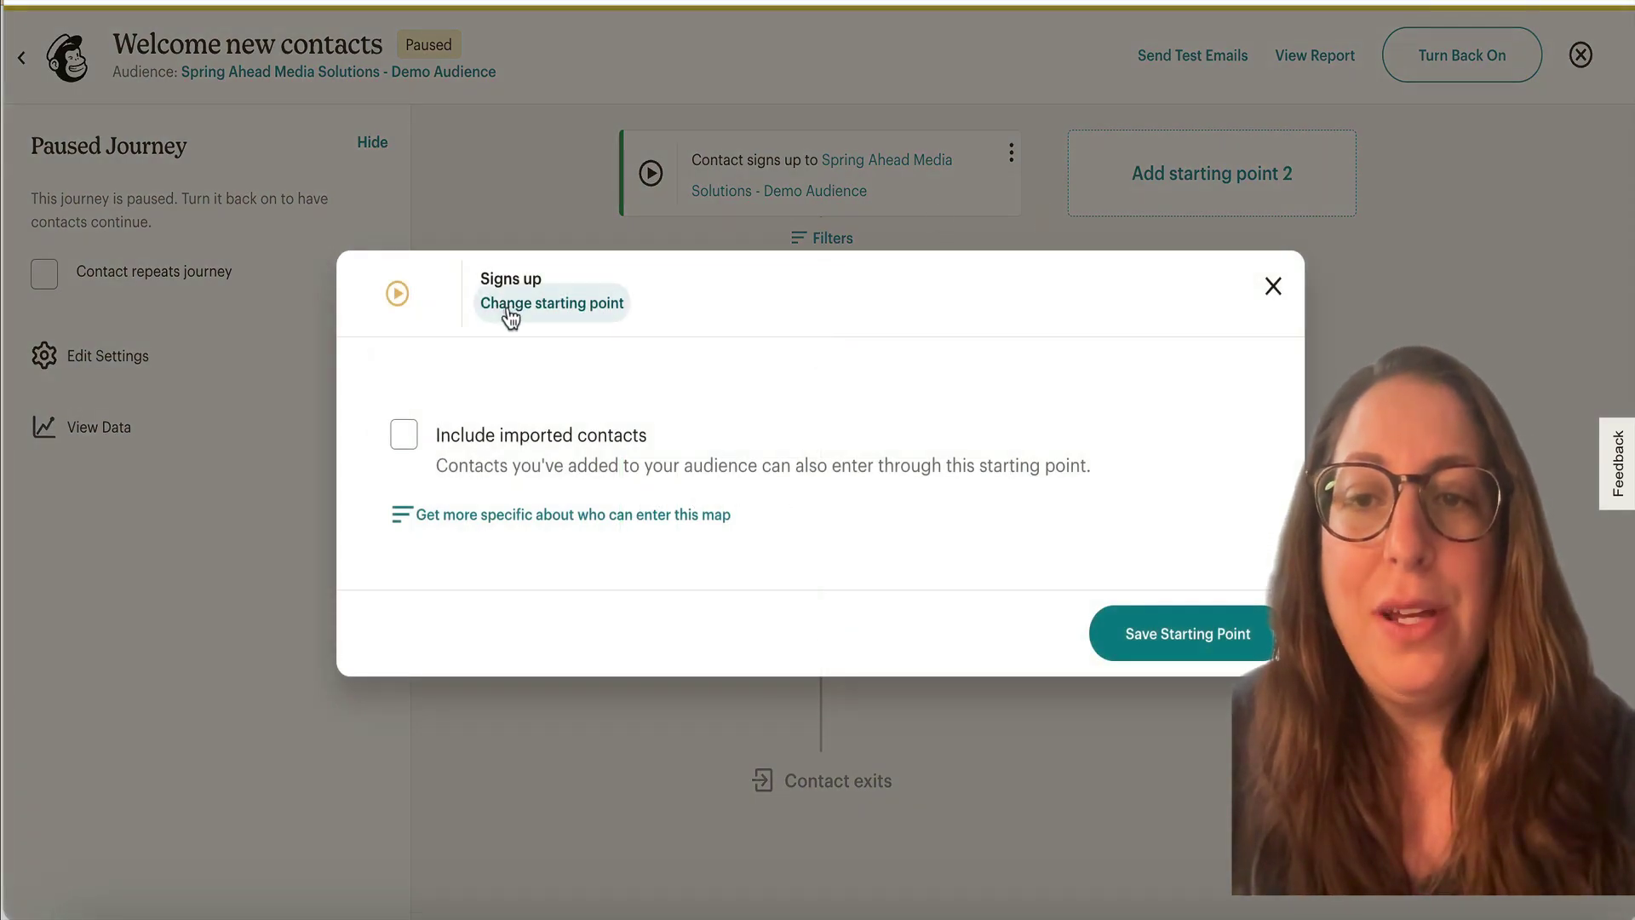
pyautogui.click(507, 308)
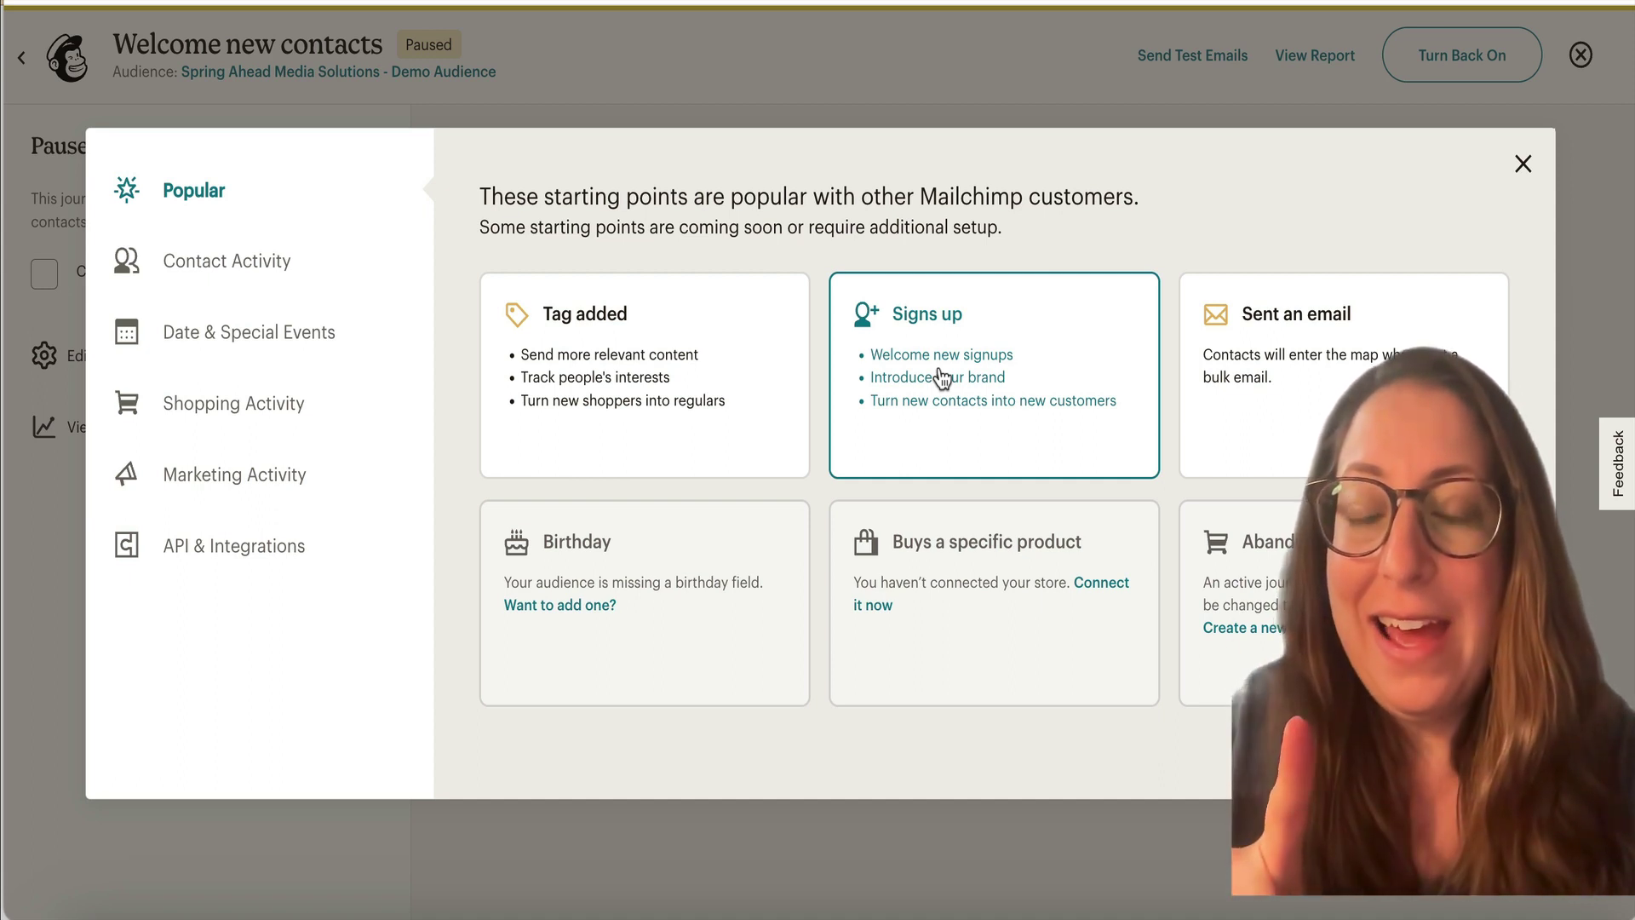
pyautogui.click(942, 376)
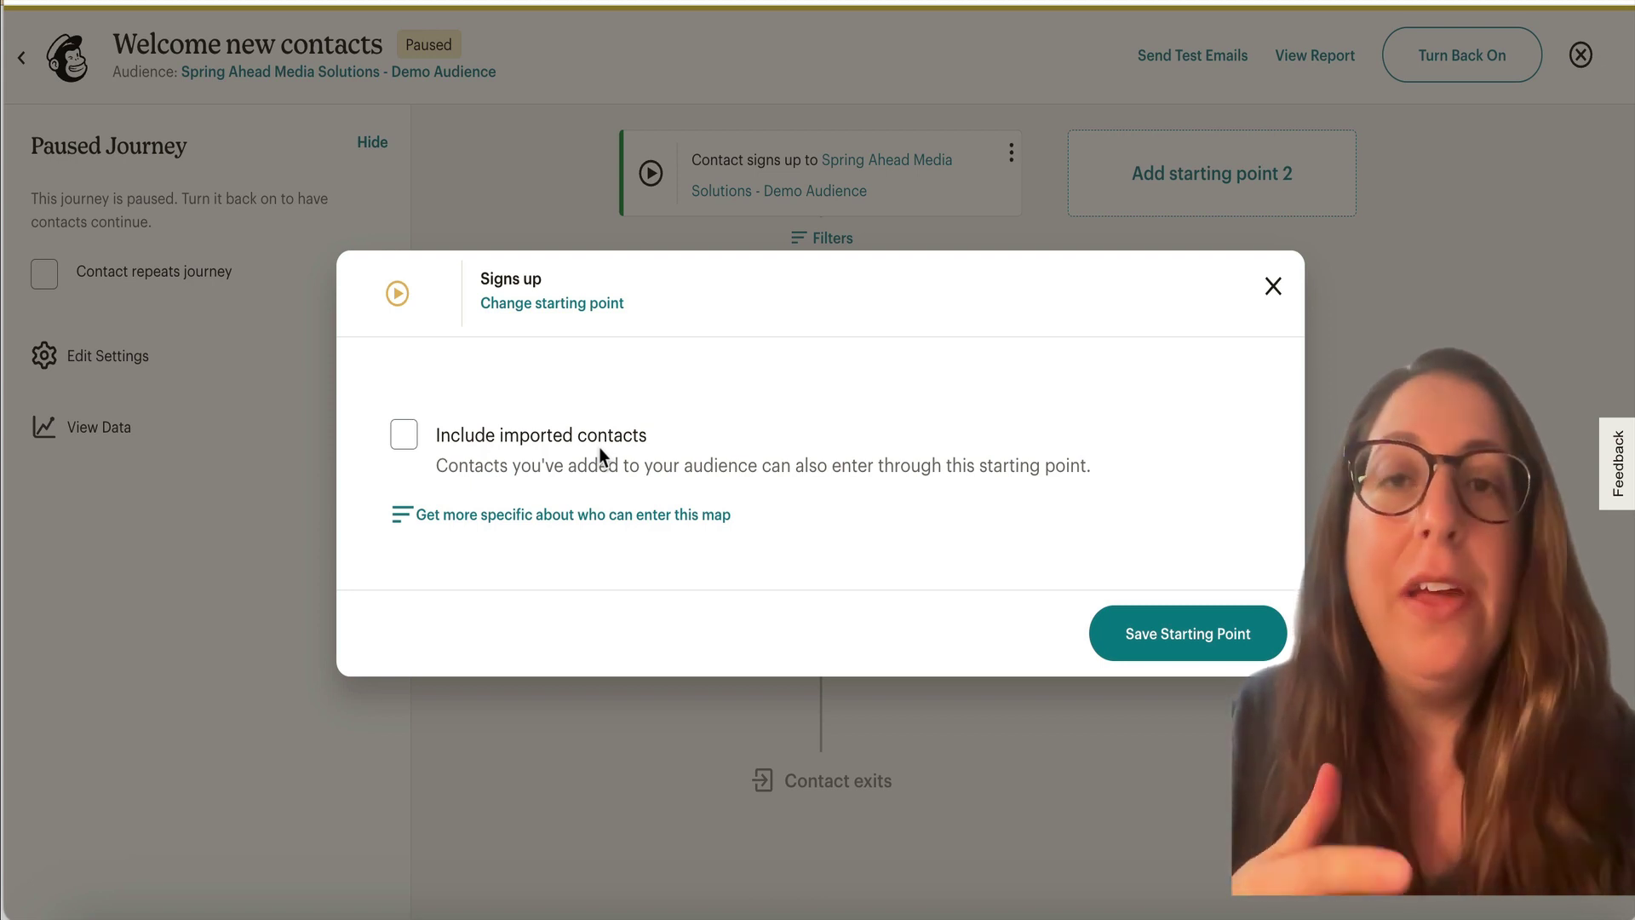
pyautogui.click(404, 435)
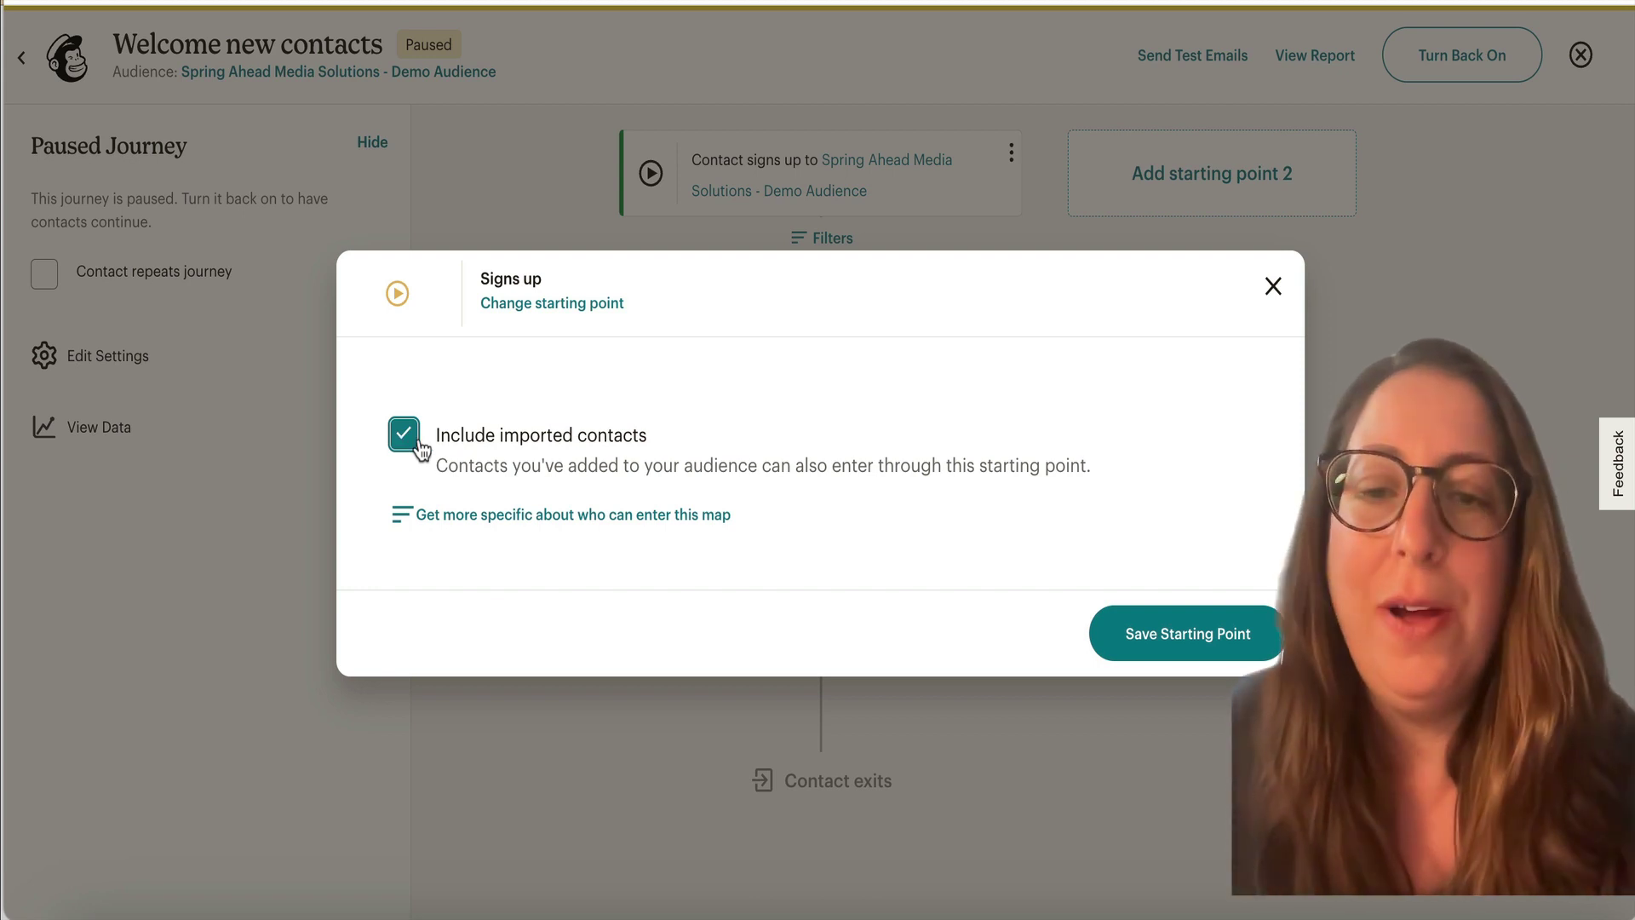
pyautogui.click(1105, 653)
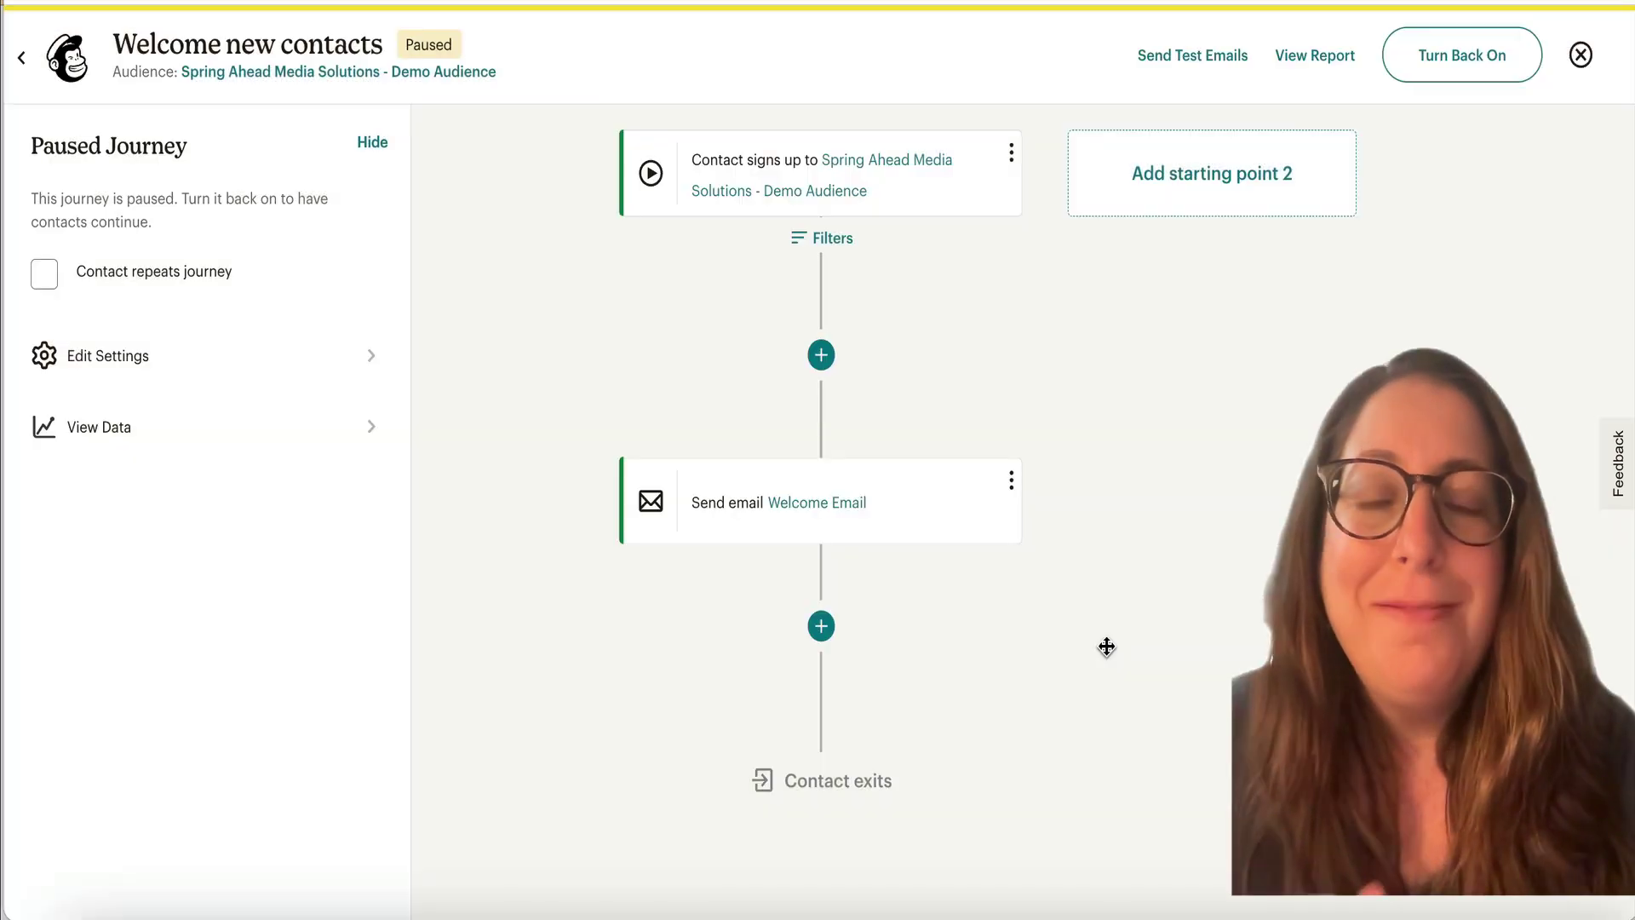
pyautogui.click(817, 240)
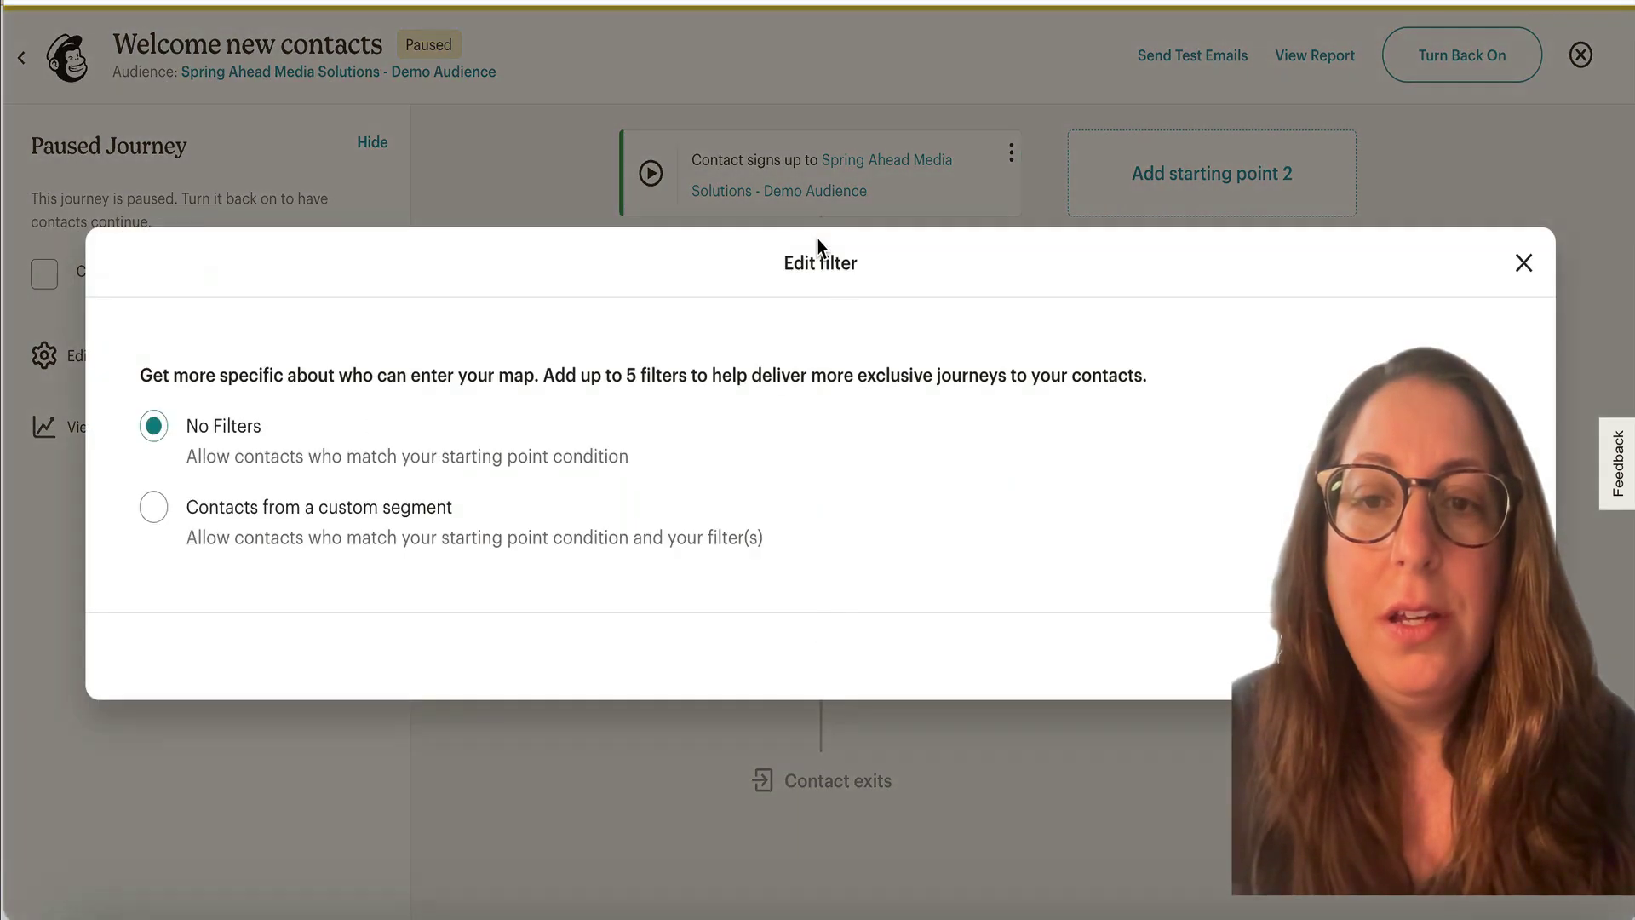
pyautogui.click(159, 508)
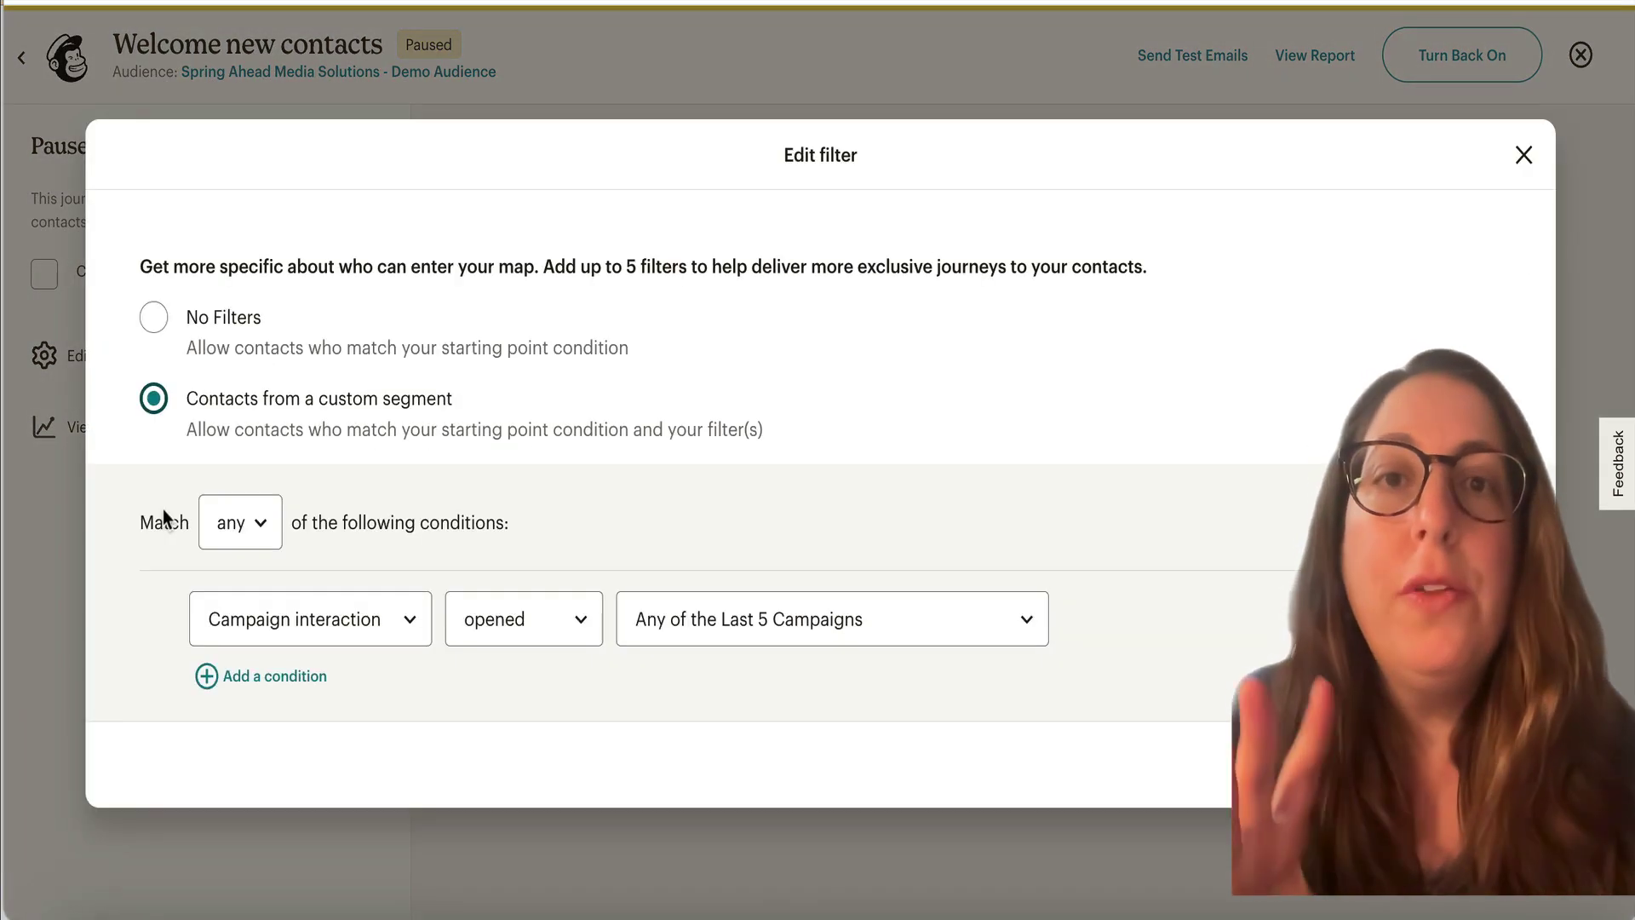
pyautogui.click(409, 622)
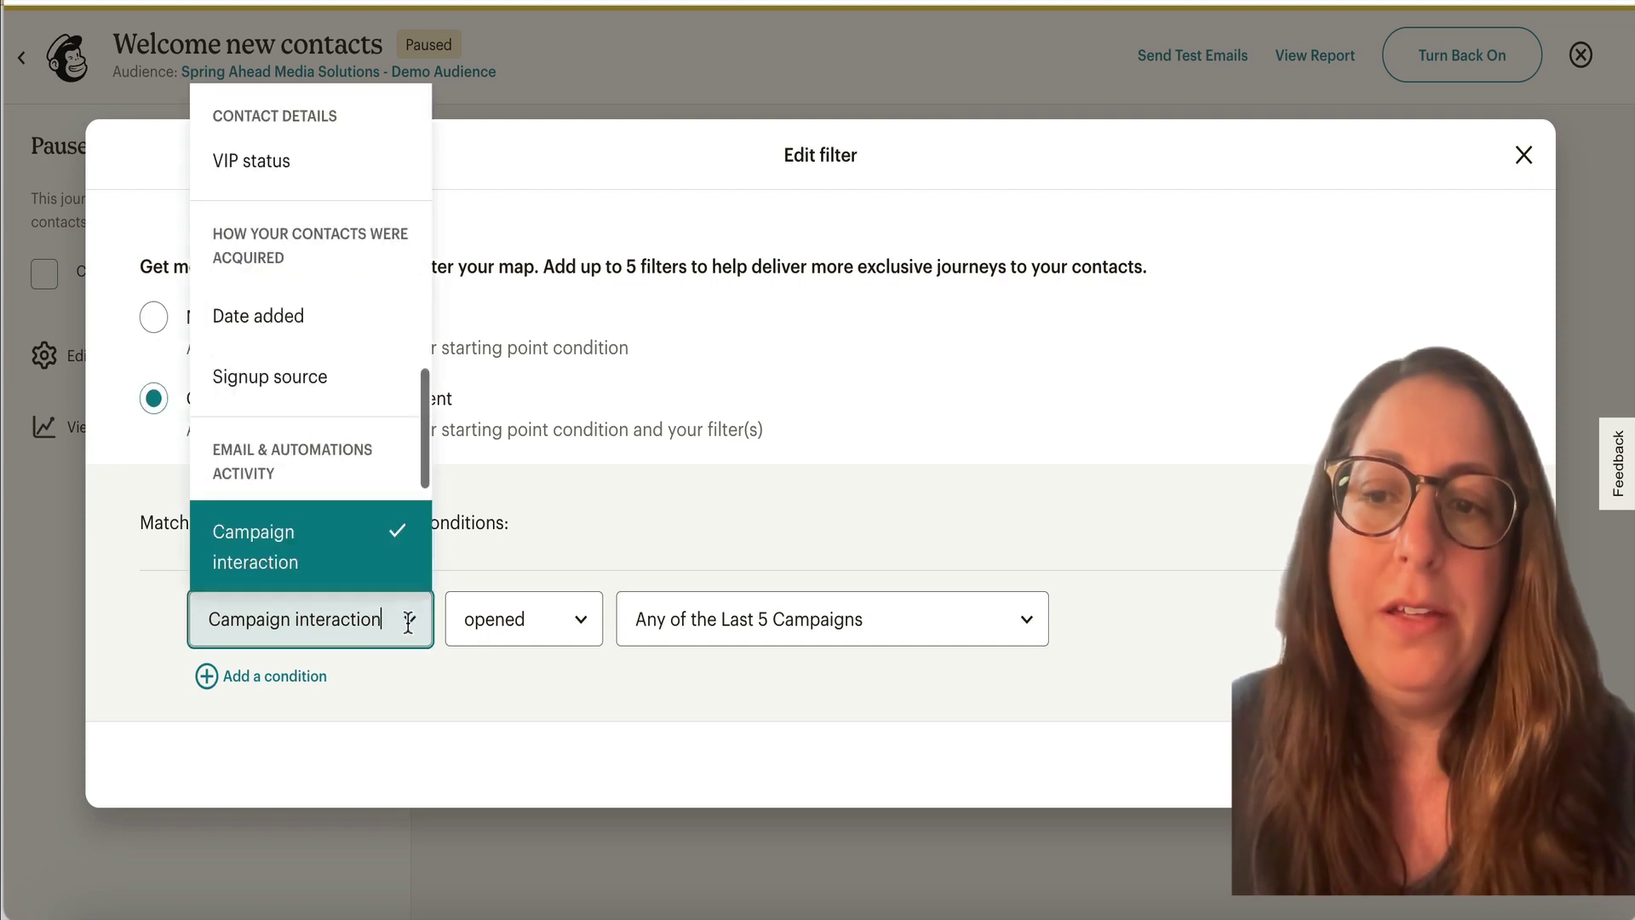
pyautogui.click(388, 399)
pyautogui.click(901, 619)
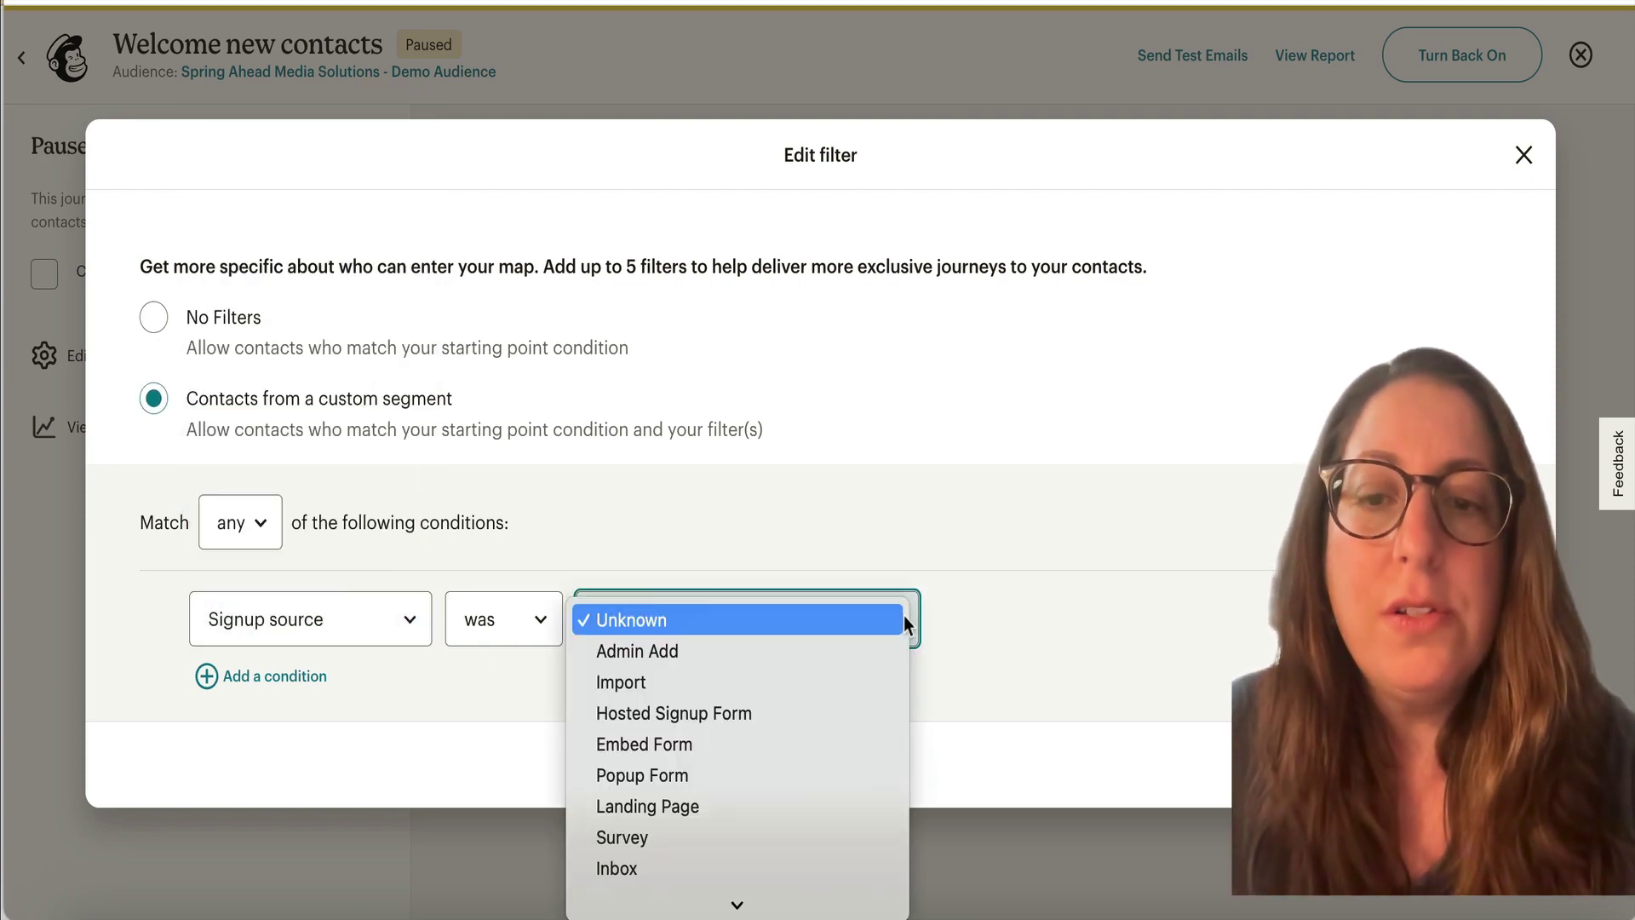
pyautogui.click(778, 774)
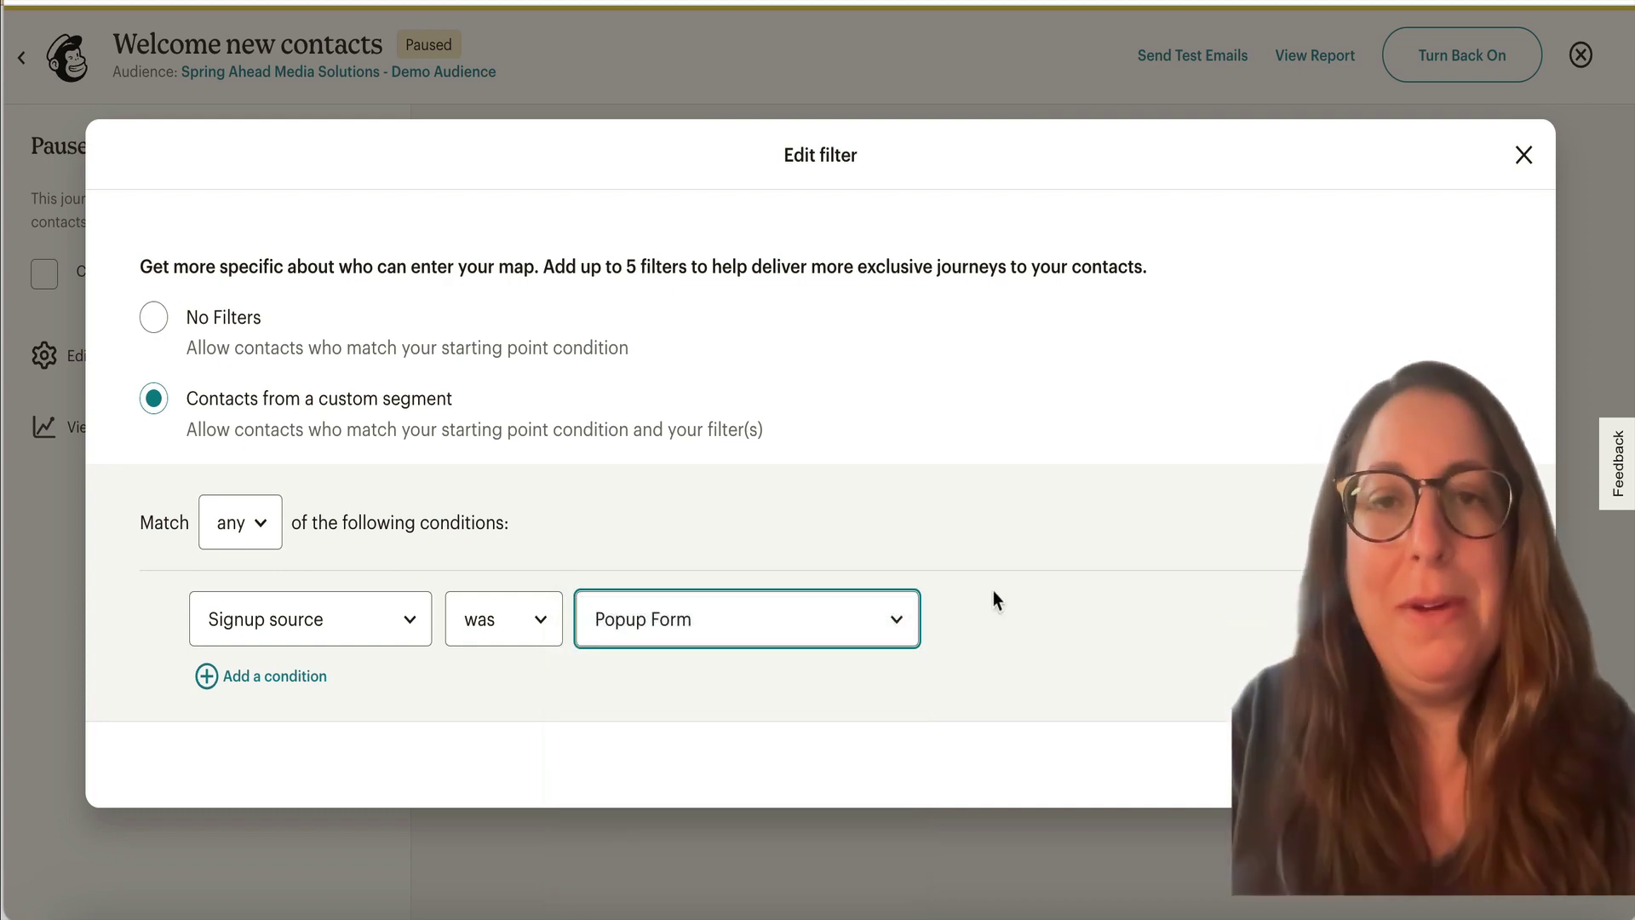
pyautogui.click(405, 620)
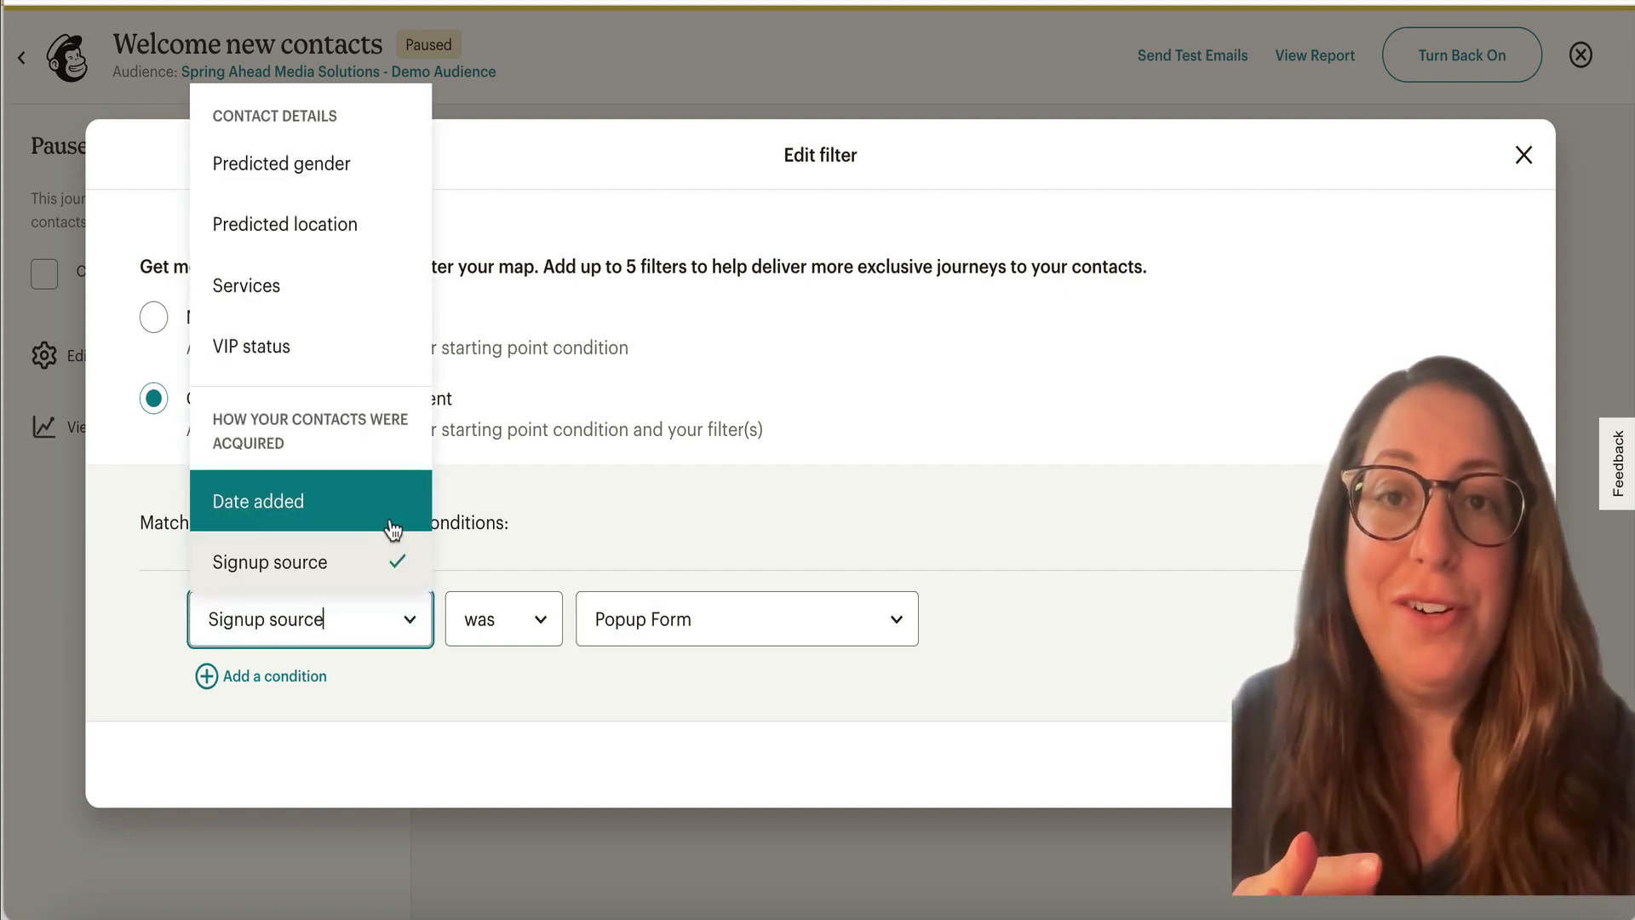
pyautogui.press('Escape')
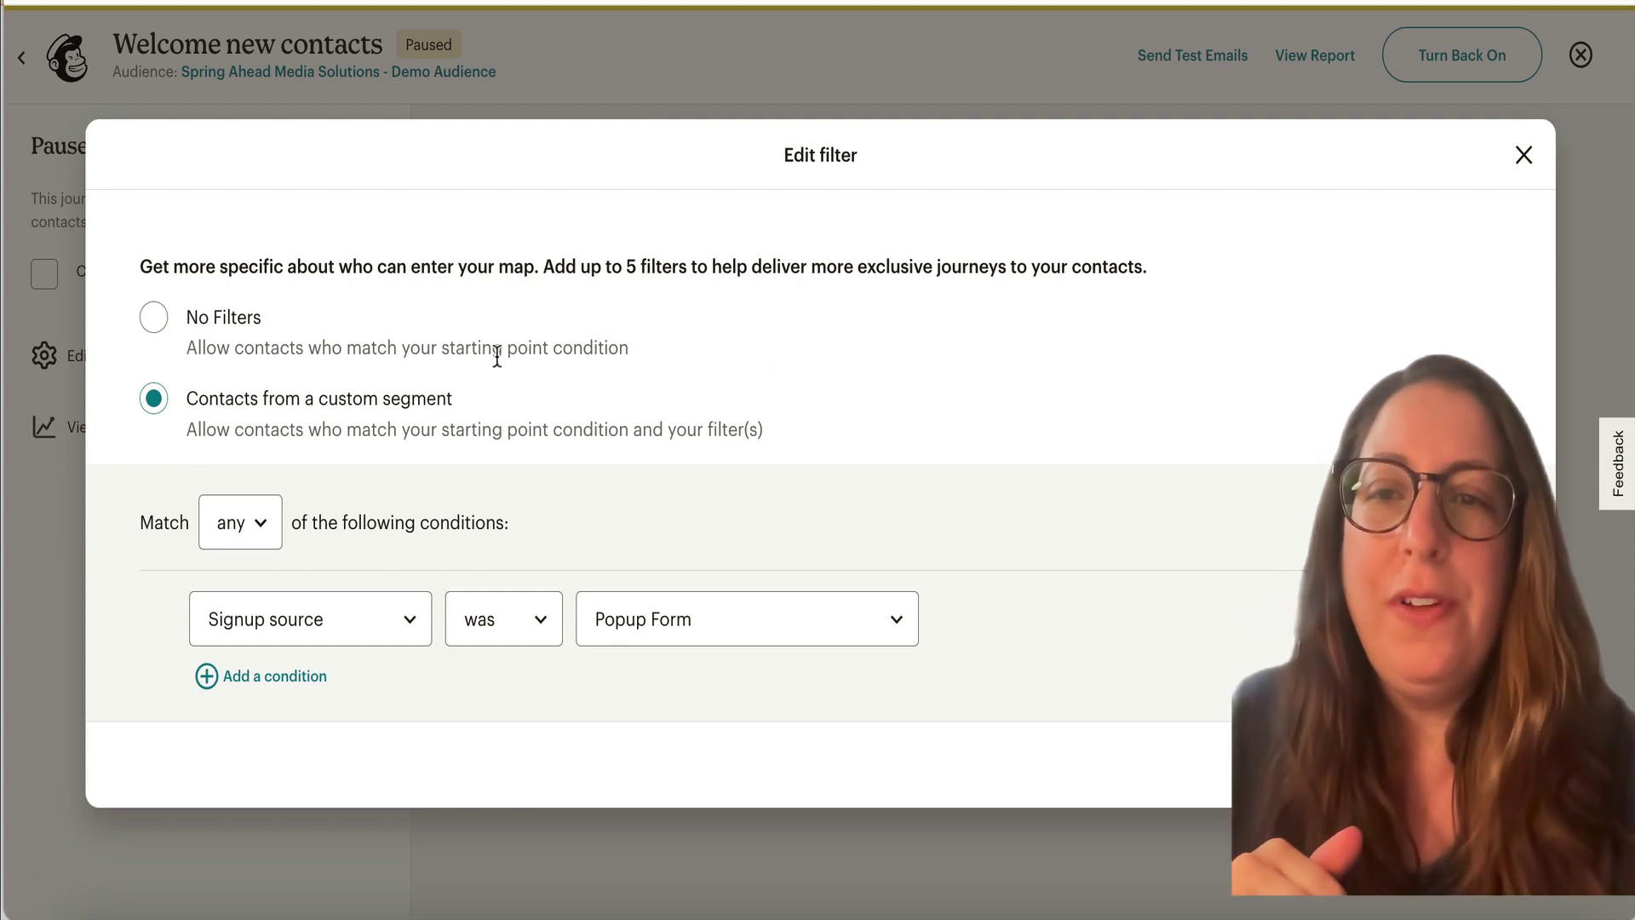
pyautogui.click(154, 318)
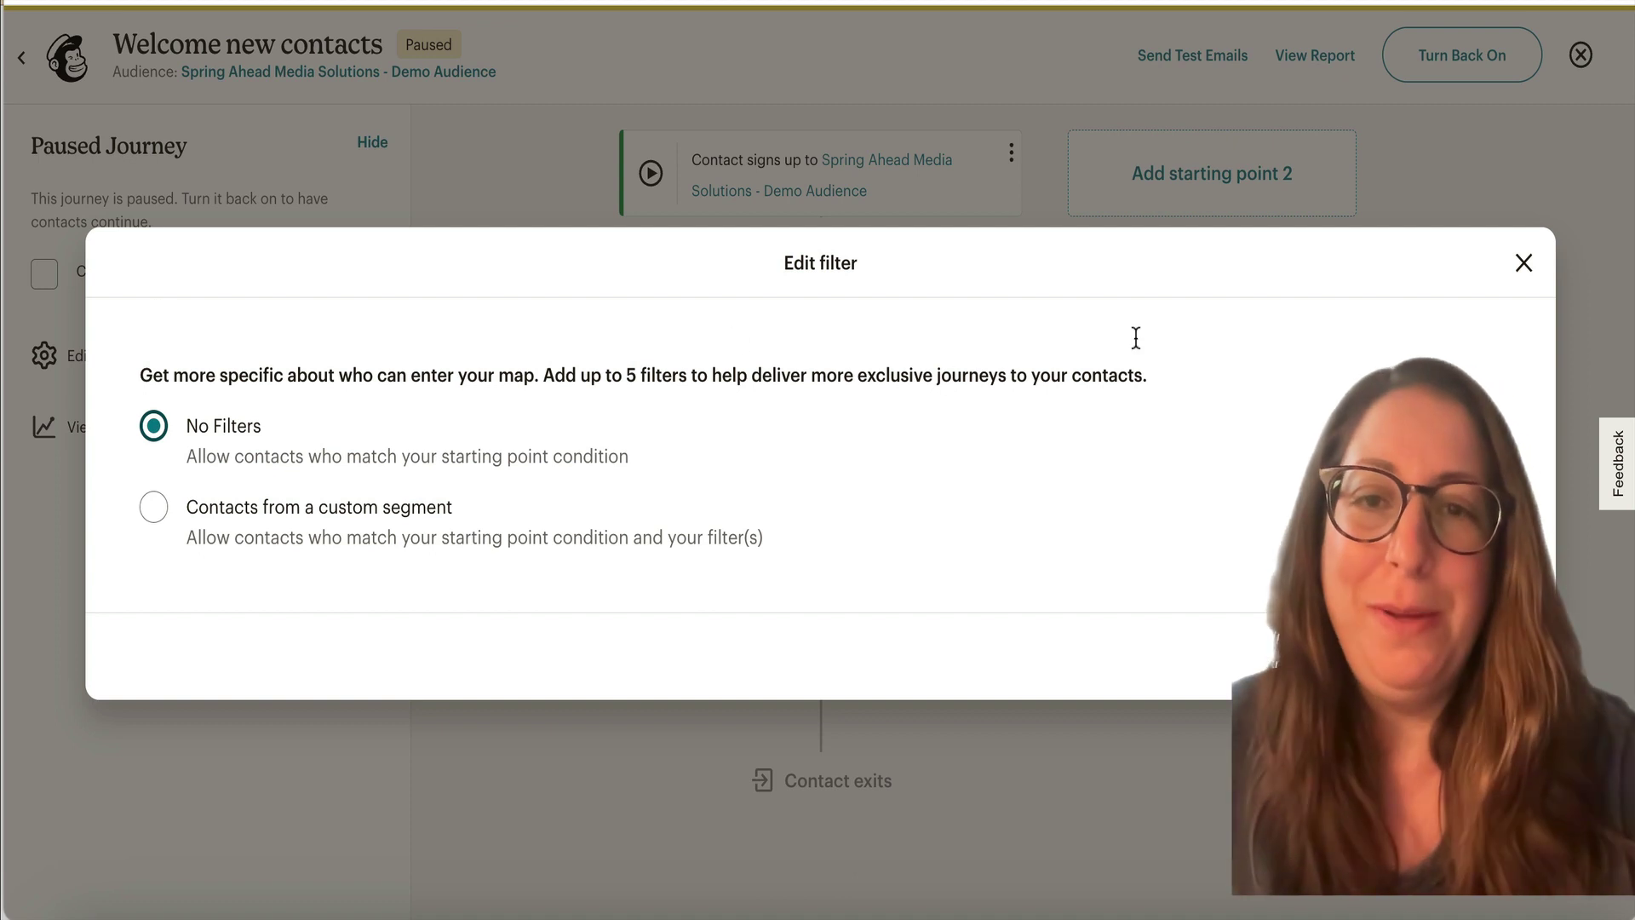
pyautogui.click(1524, 264)
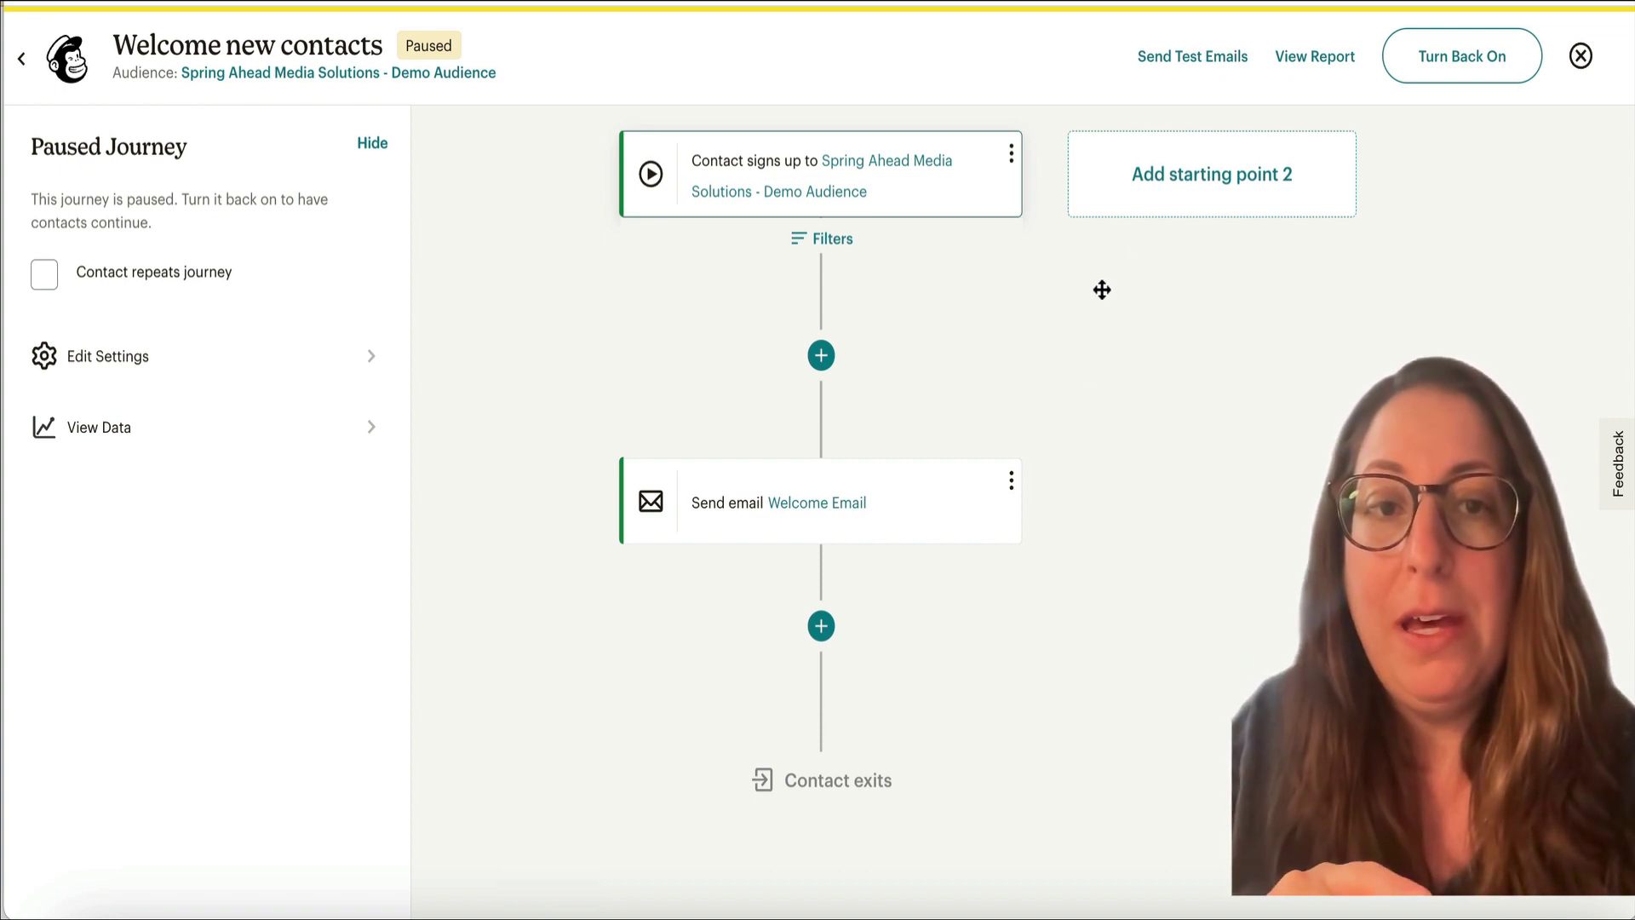
# Add a Tag added starting point with the new tag 'Send Welcome Email' and save it.
pyautogui.click(1179, 207)
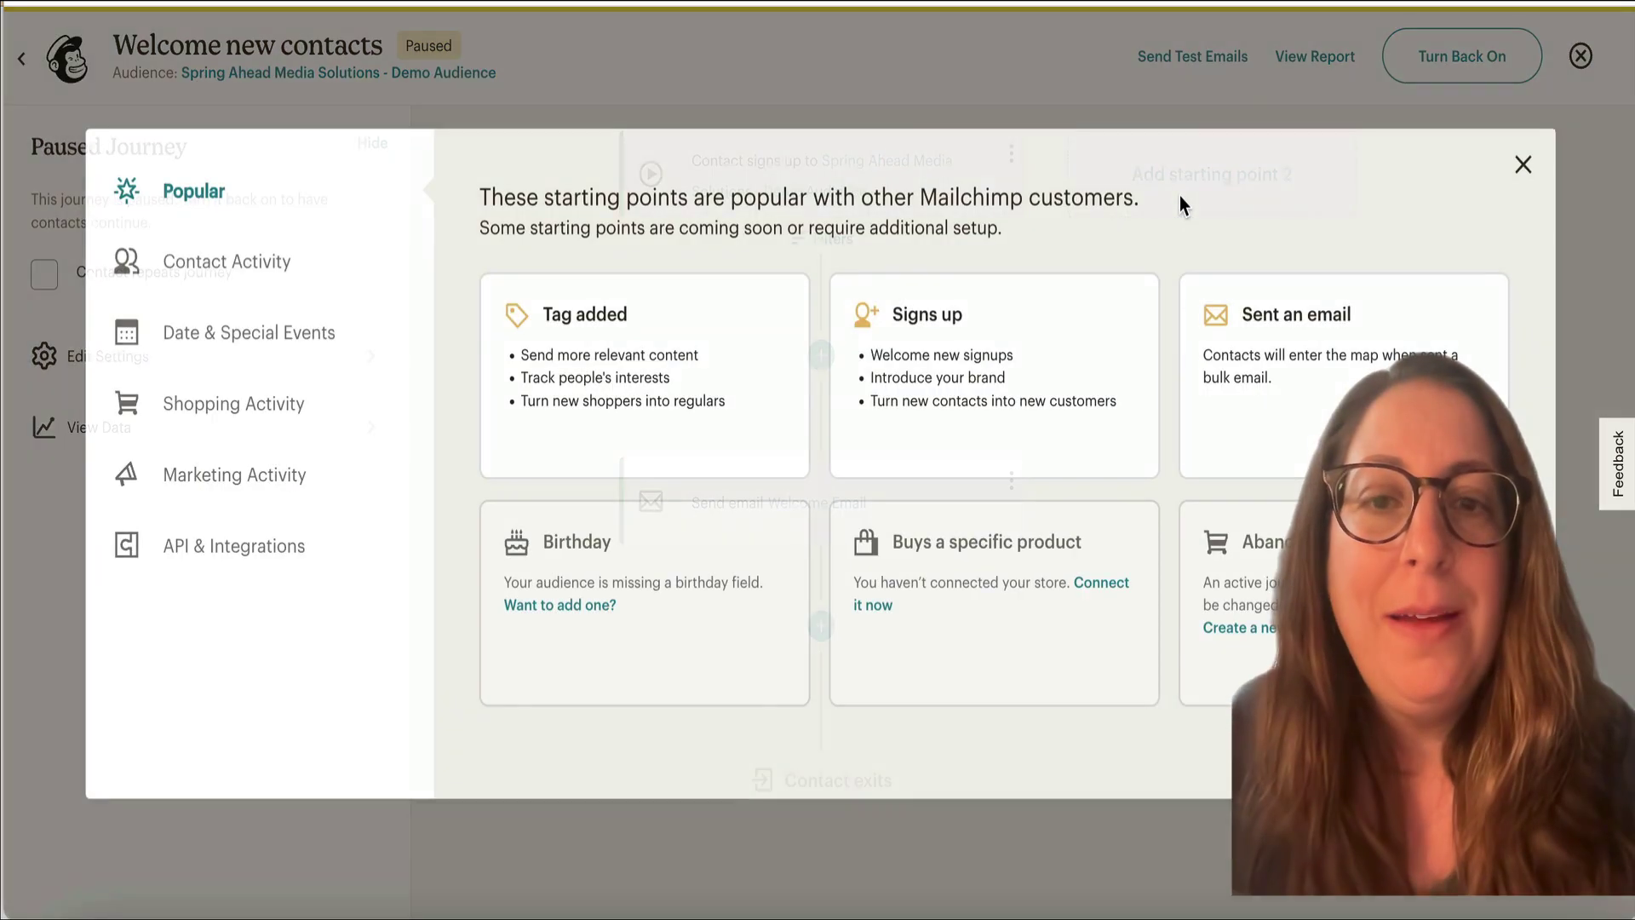
pyautogui.click(602, 377)
pyautogui.click(577, 450)
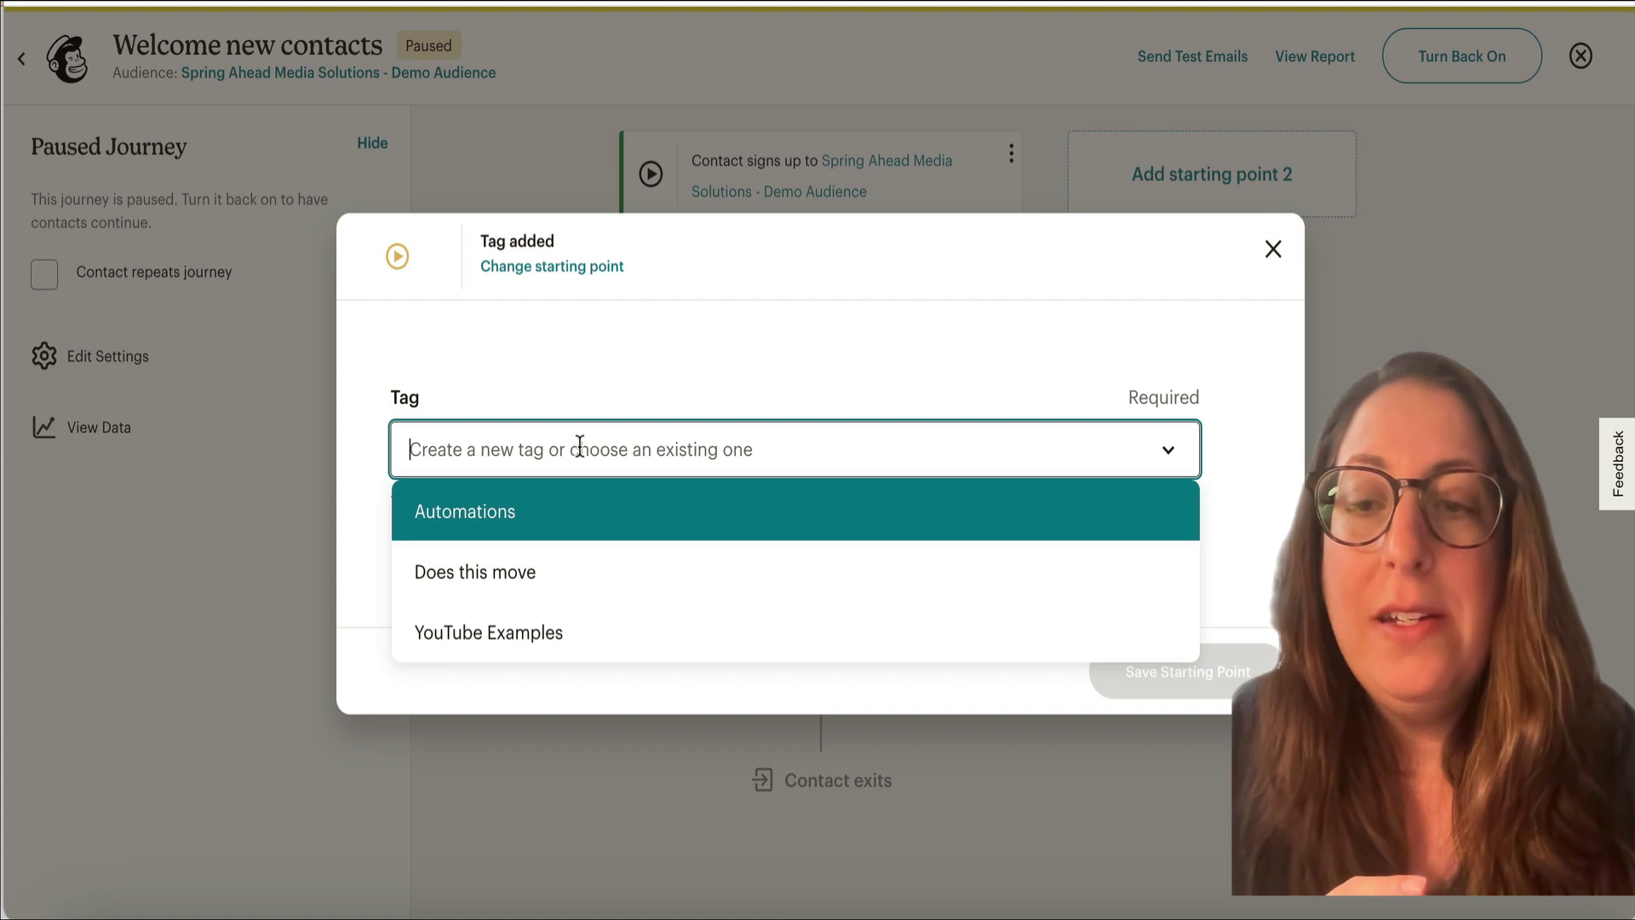
pyautogui.click(576, 451)
pyautogui.write('Send ')
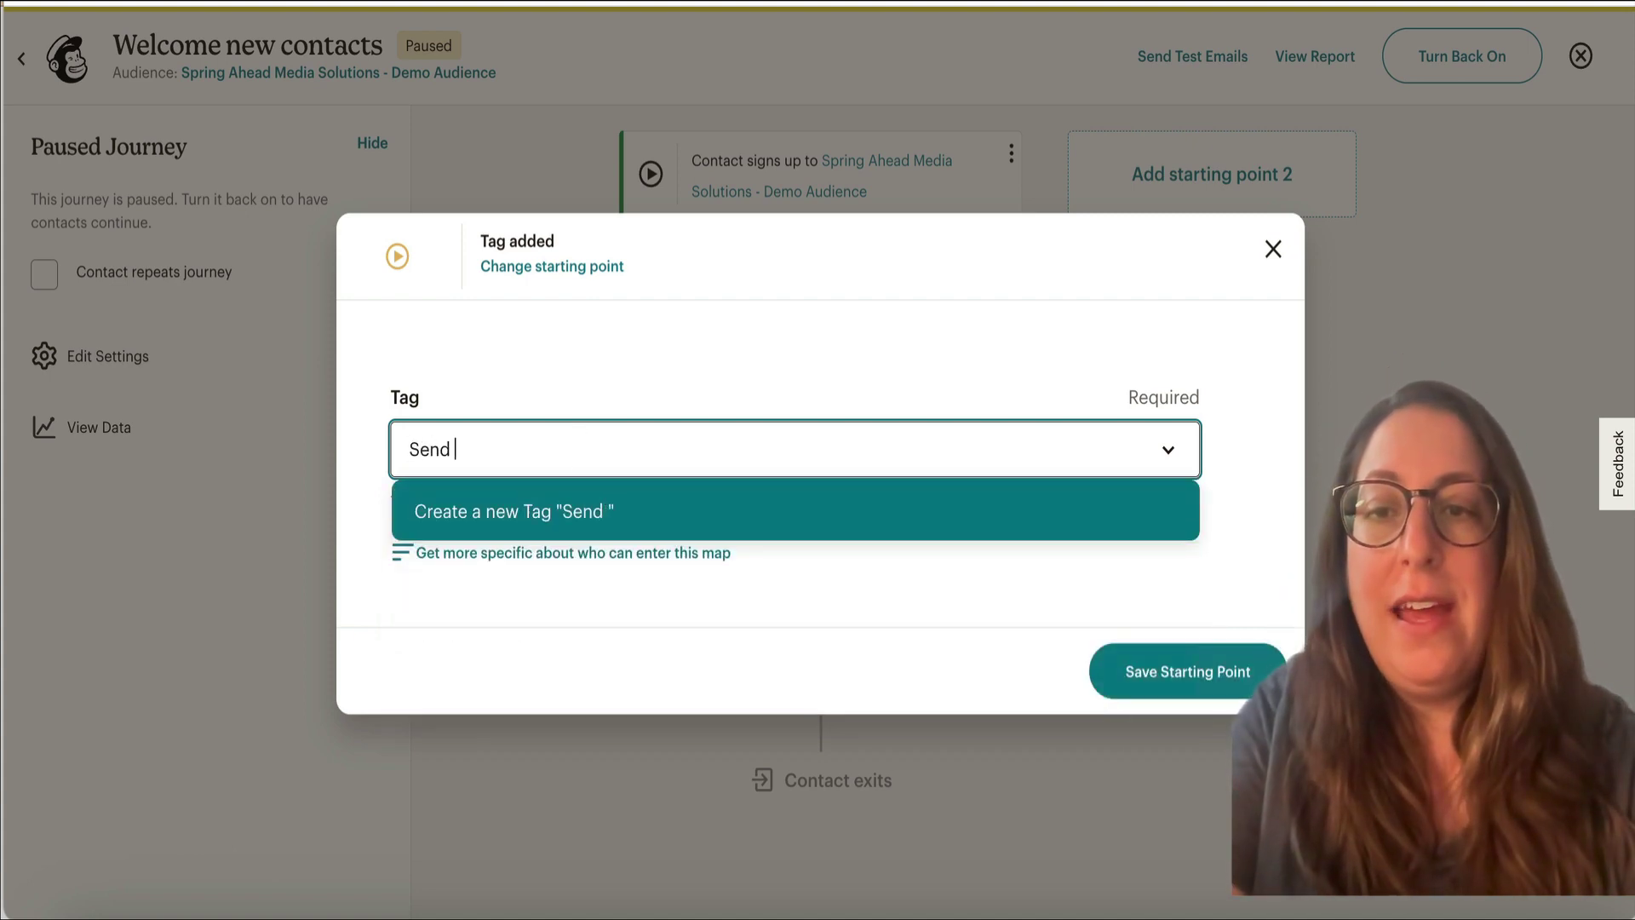
pyautogui.write('Welcome Email')
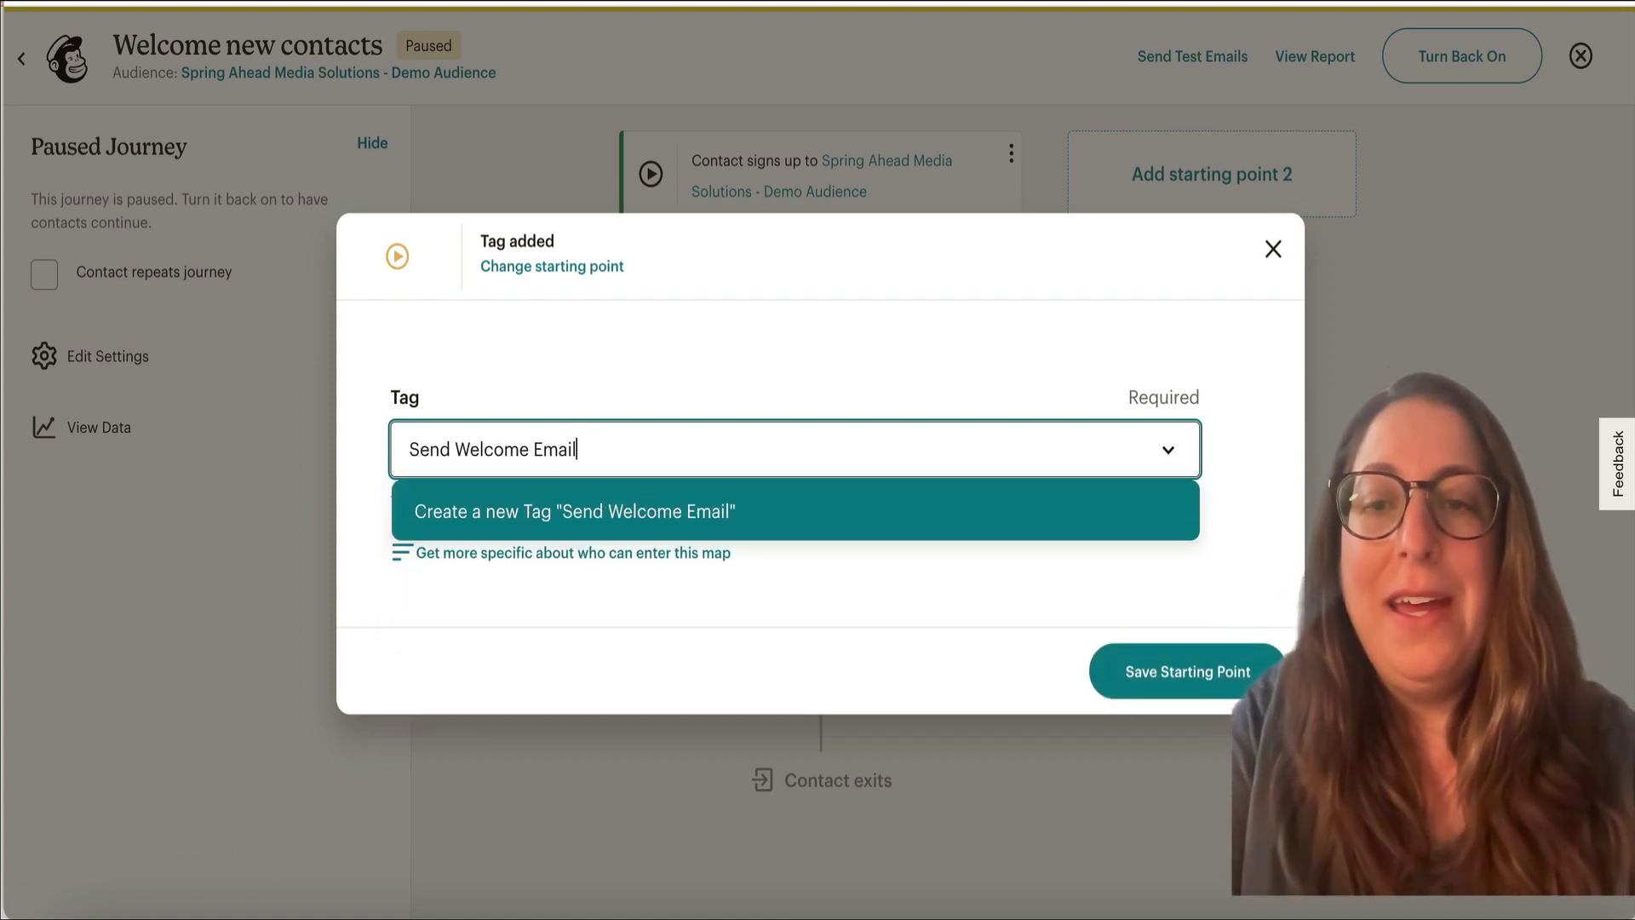
pyautogui.click(694, 509)
pyautogui.click(1195, 694)
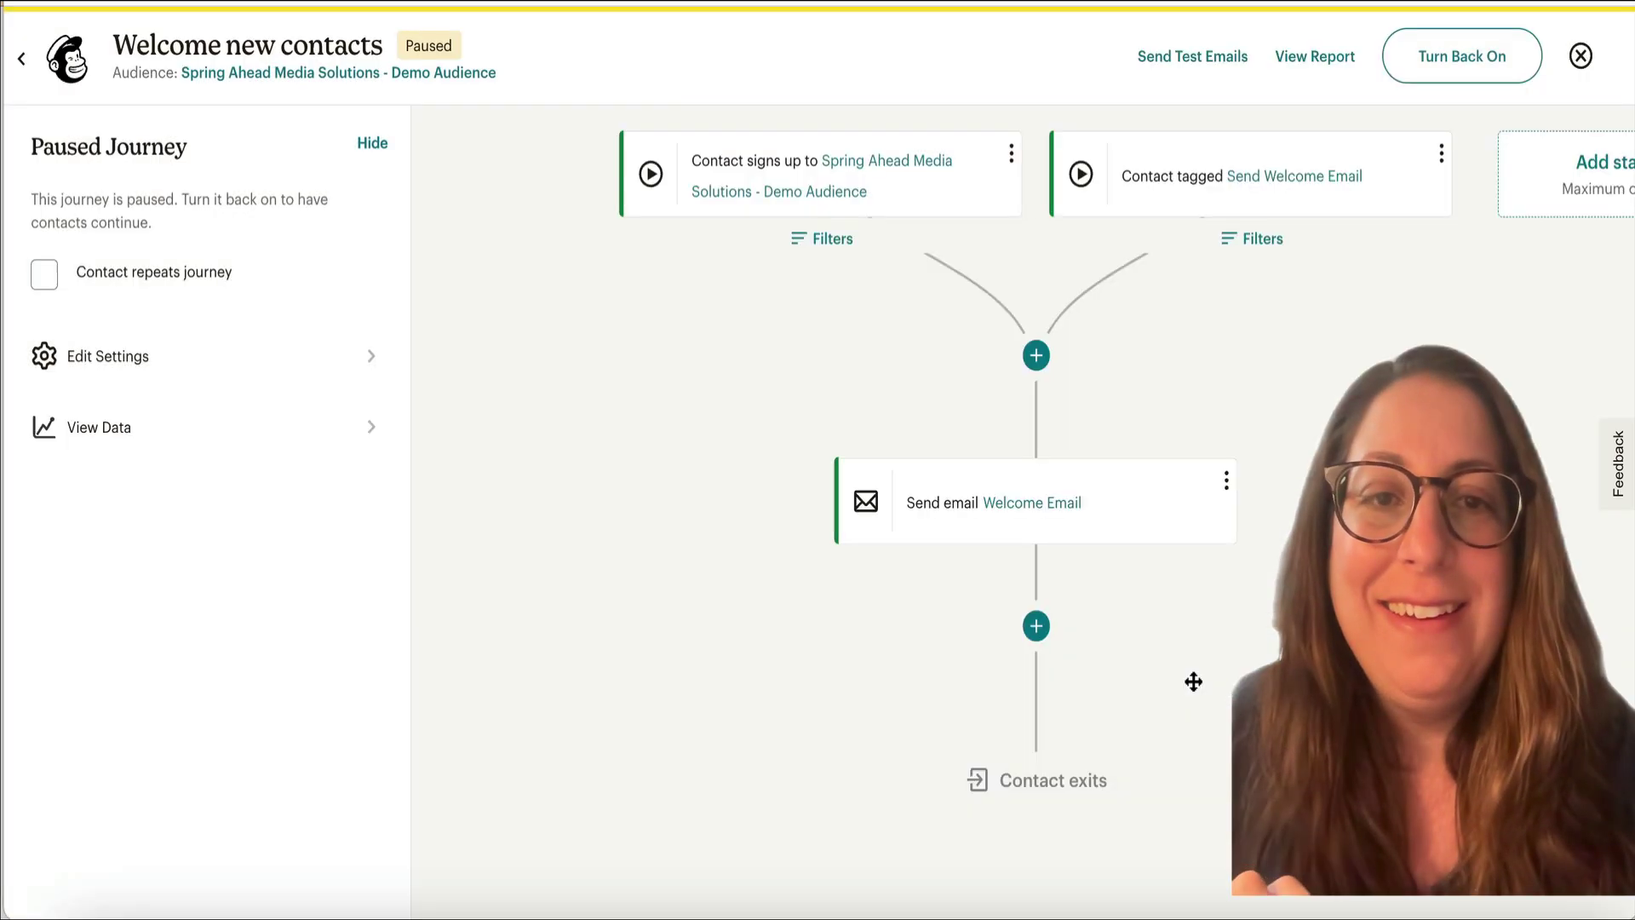